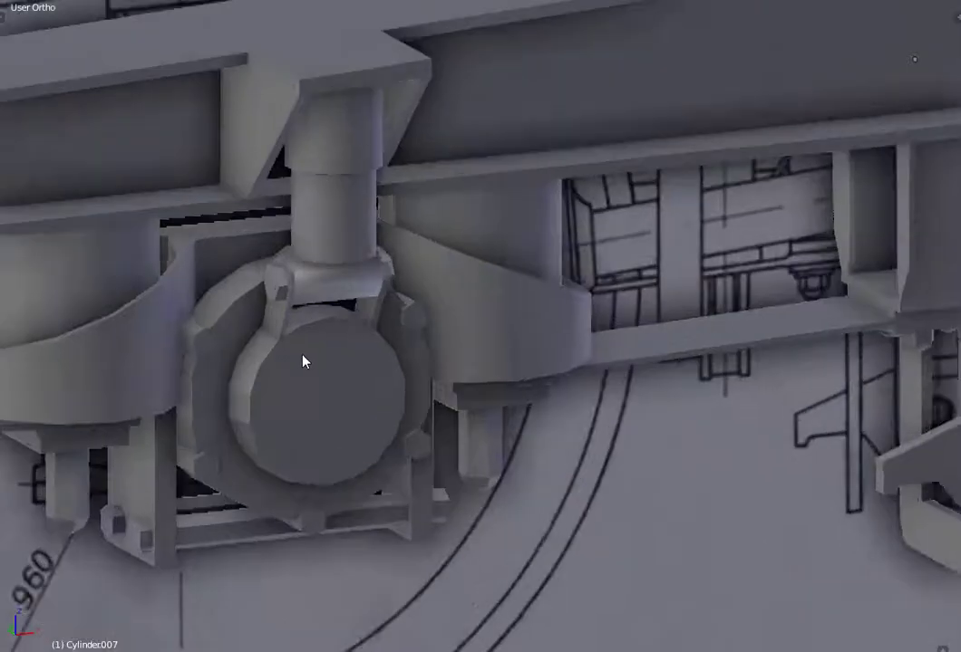
Narrow the damper's base collar by scaling its end rings inward along X.
right_click(435, 380)
key(ctrl+i)
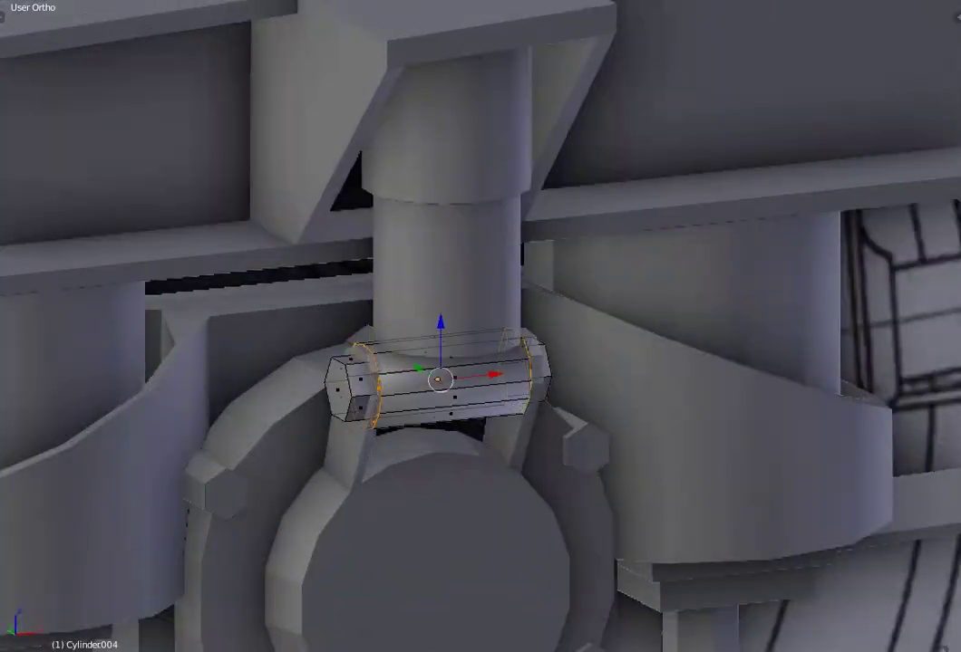
key(s)
key(x)
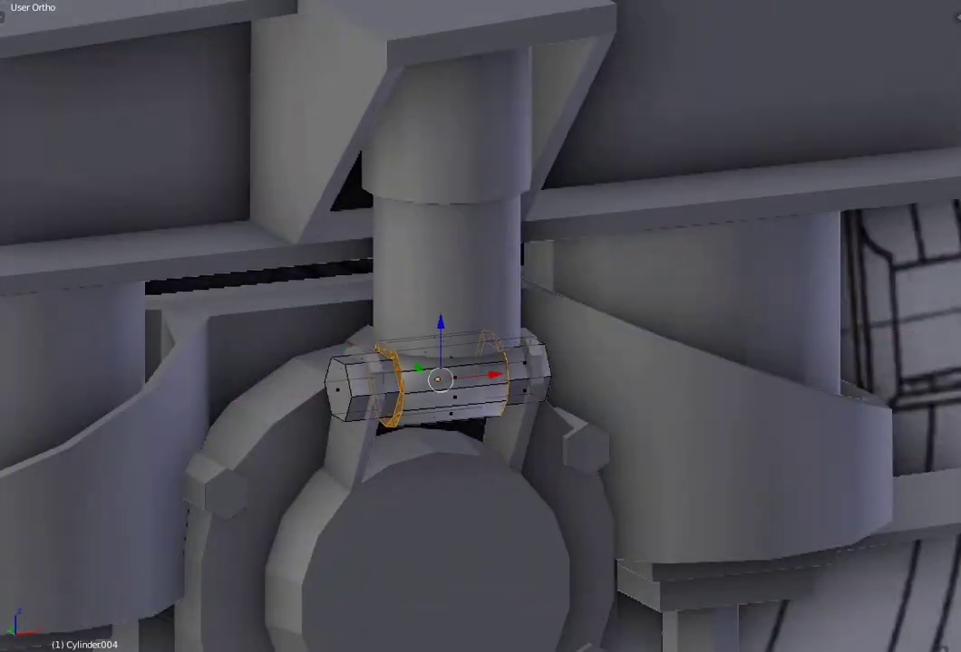
key(Tab)
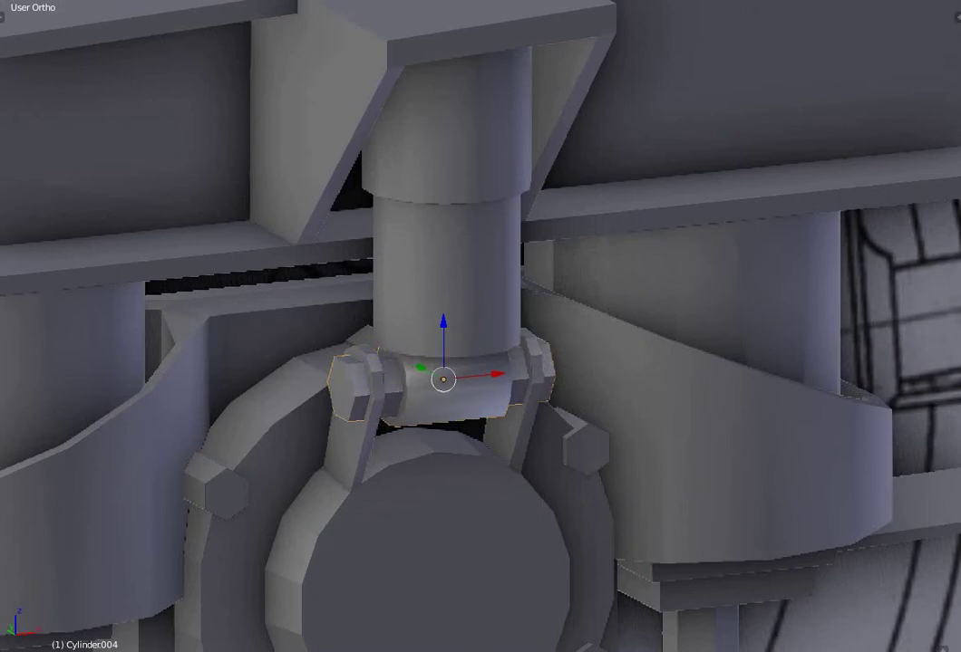
Extrude the upper damper cylinder's top cap up through the frame bracket.
right_click(446, 118)
key(Tab)
middle_drag(272, 362, 277, 377)
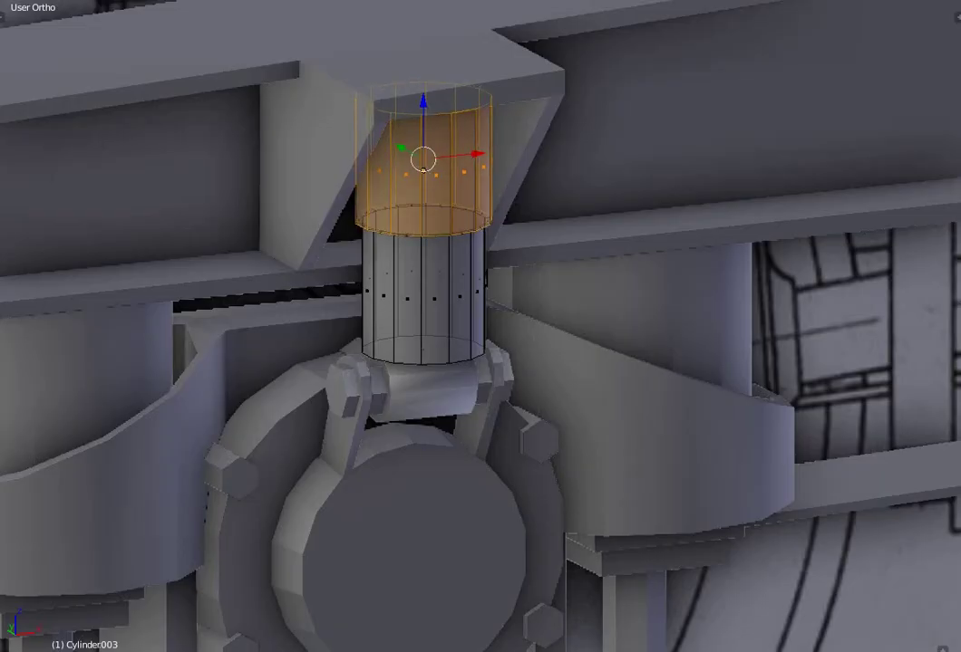
key(ctrl+KP_Subtract)
key(e)
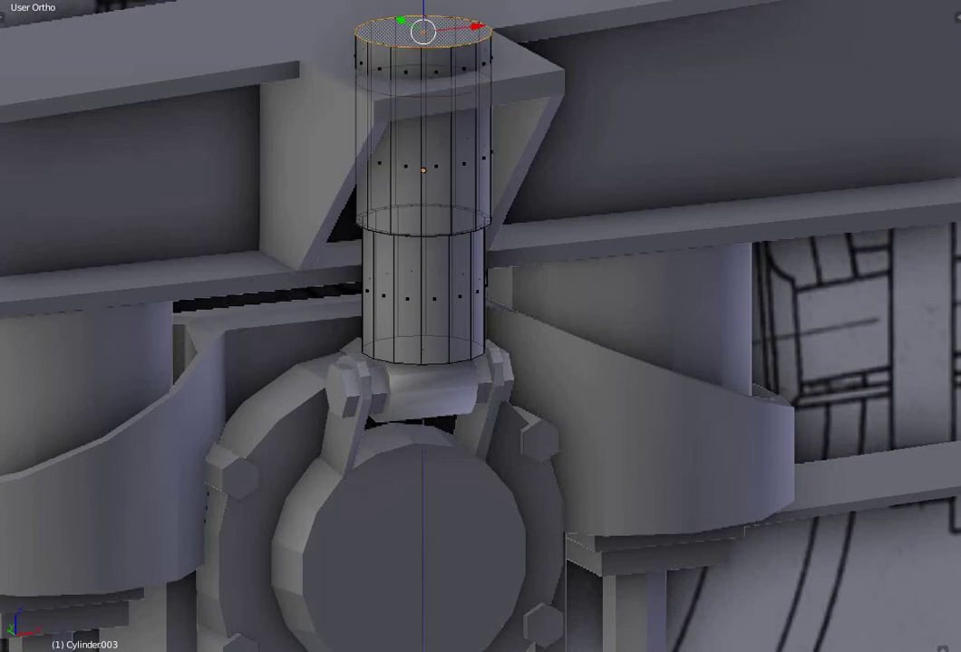
key(Return)
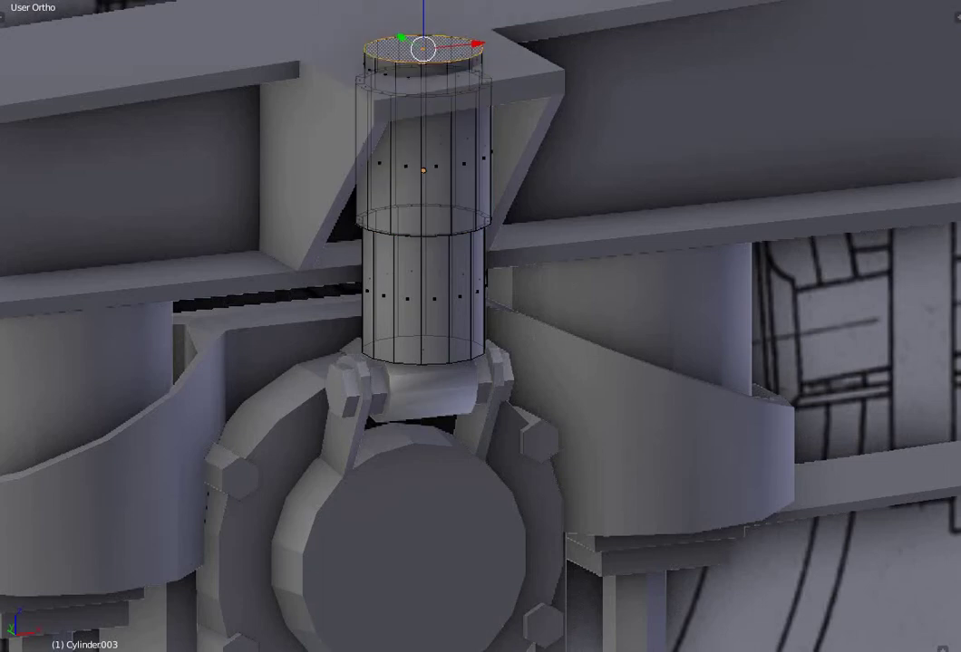
key(Tab)
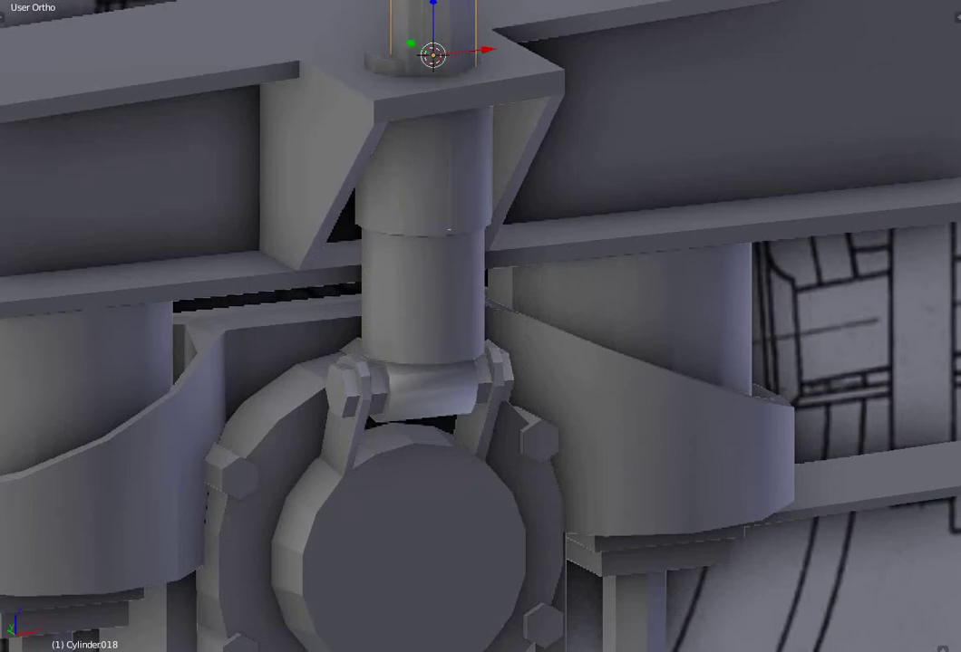
Undo the extra thin rod above the column and unhide the top blueprint plane.
middle_drag(544, 362, 508, 381)
key(ctrl+z)
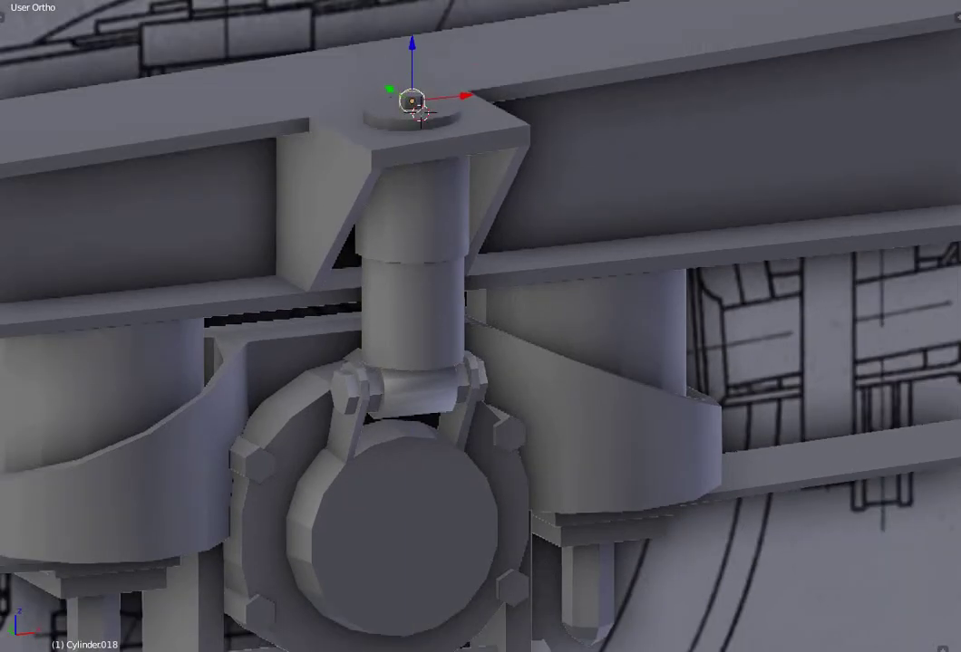
key(ctrl+z)
key(Tab)
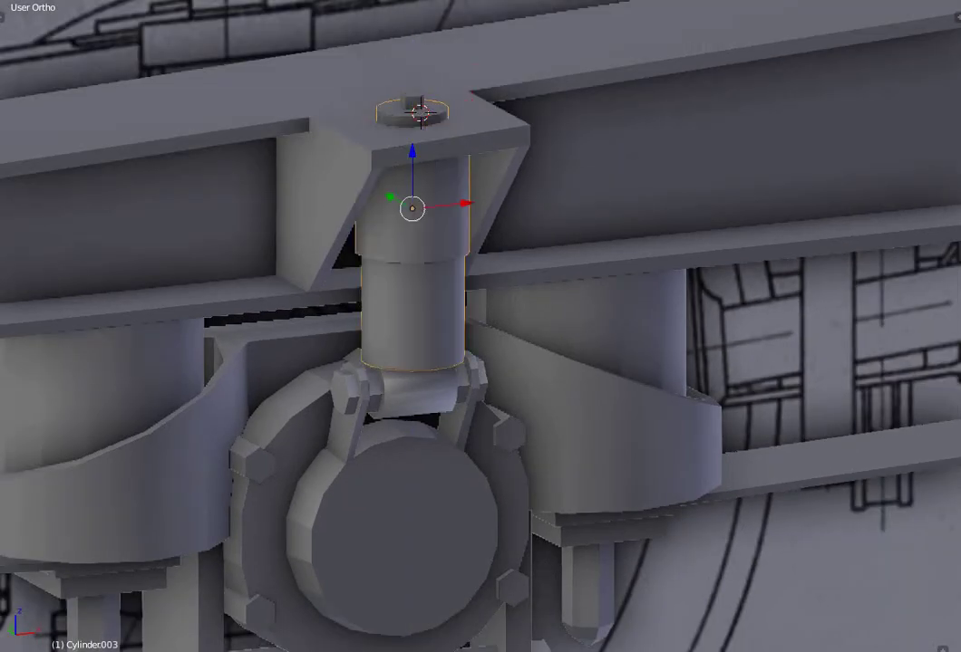
key(a)
key(alt+h)
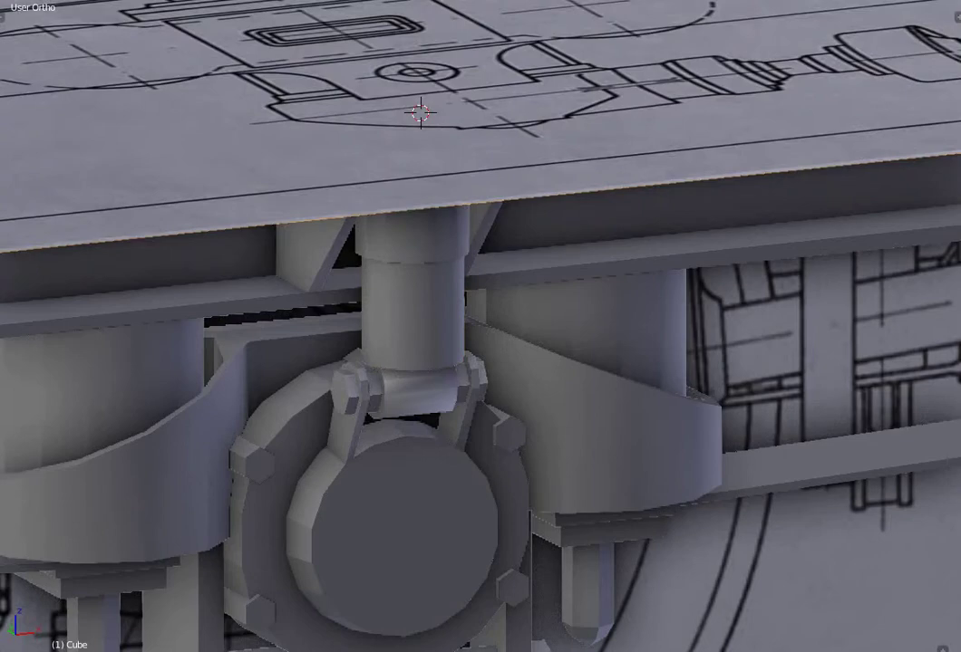
Select the small cube on the blueprint and try scaling it into a slab, then undo.
right_click(336, 114)
middle_drag(408, 397, 407, 396)
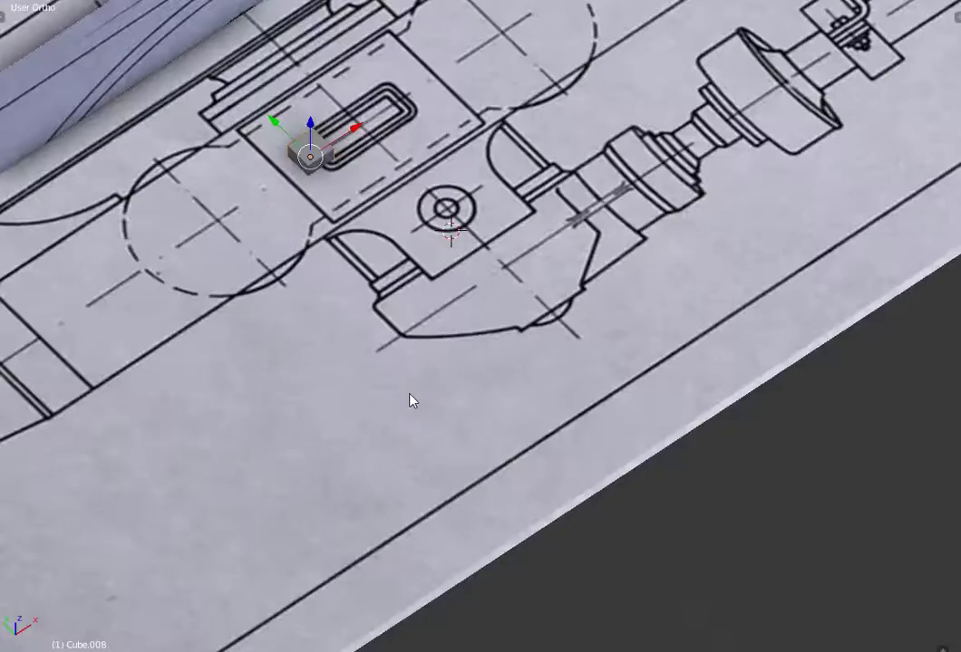
scroll(408, 397, up, 2)
key(s)
key(ctrl+z)
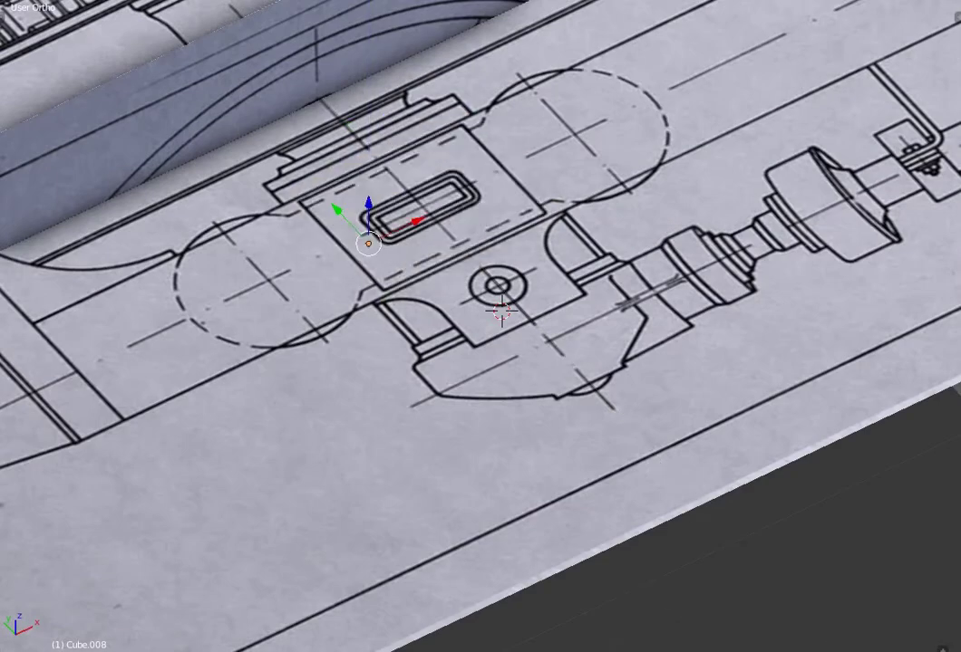
Try adding a duplicate box on the plate, then undo back to the flat plate.
key(shift+d)
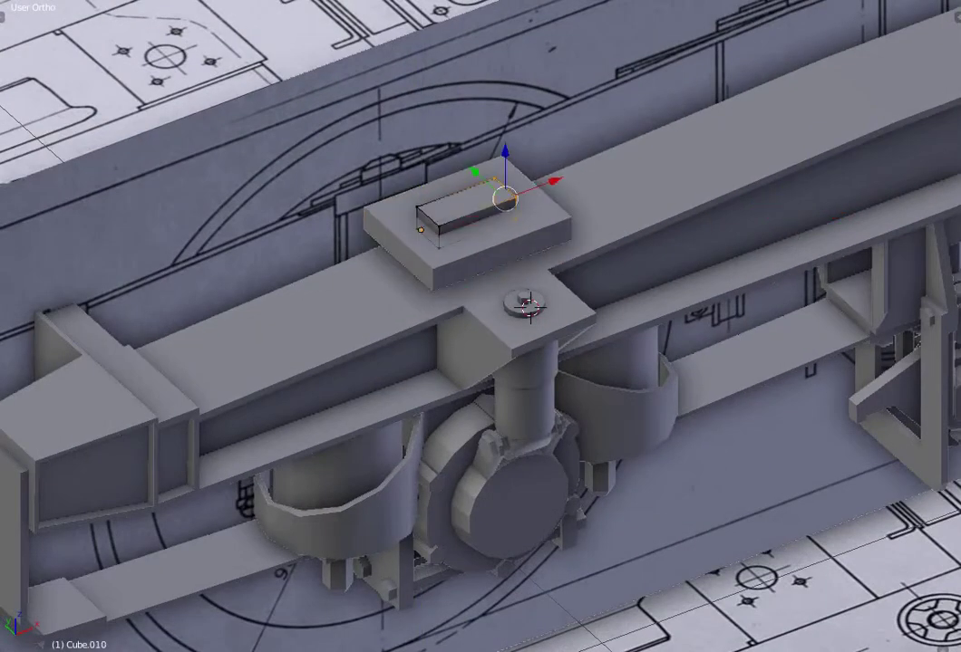
key(ctrl+z)
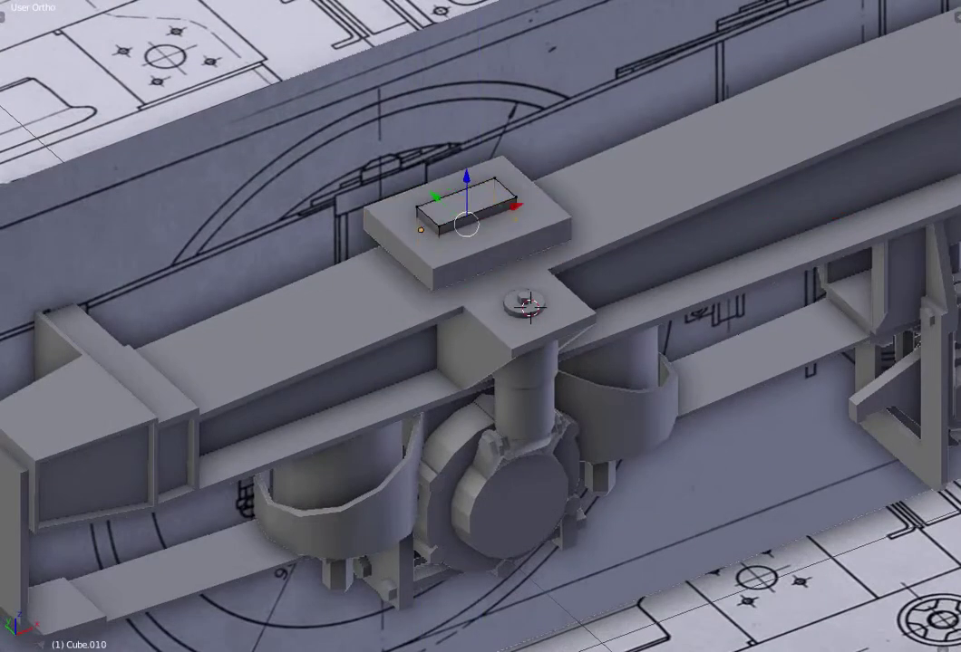
key(ctrl+z)
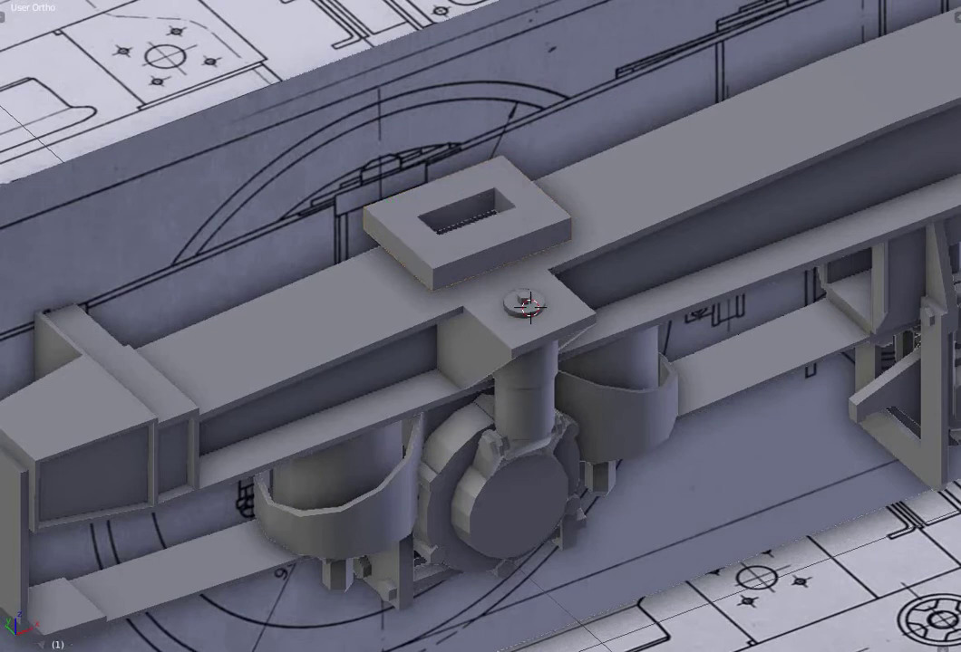
key(ctrl+z)
key(ctrl+z)
key(ctrl+z)
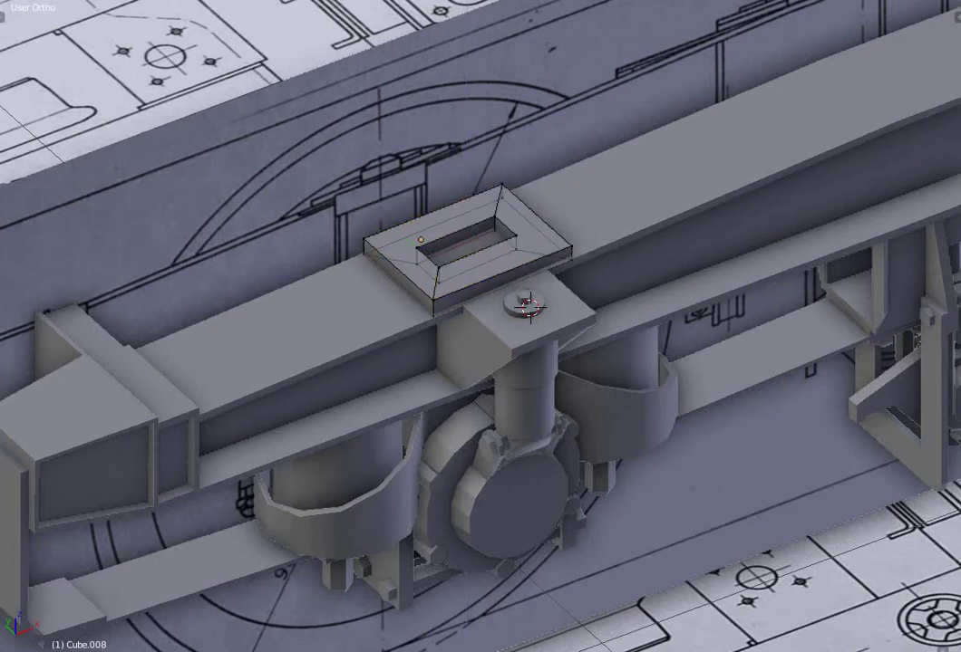
key(ctrl+z)
key(ctrl+z)
key(ctrl+z)
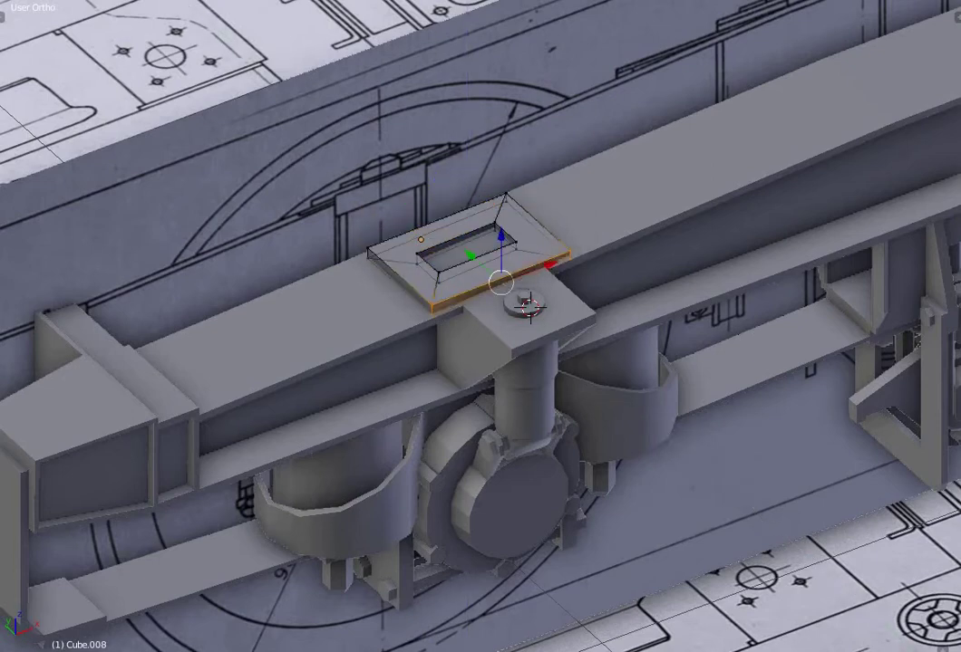
key(ctrl+z)
key(ctrl+z)
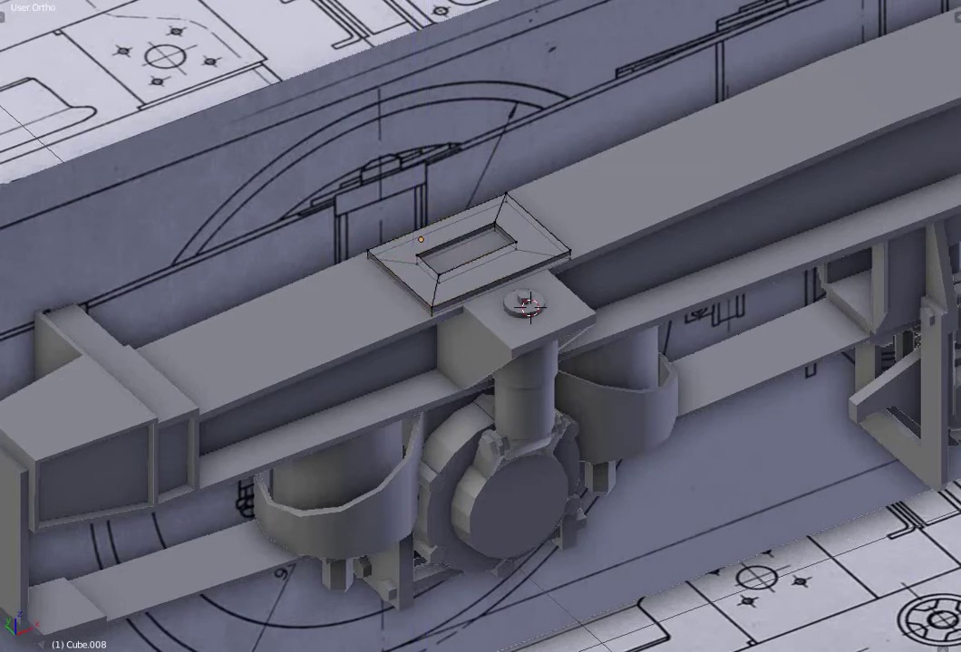
key(ctrl+z)
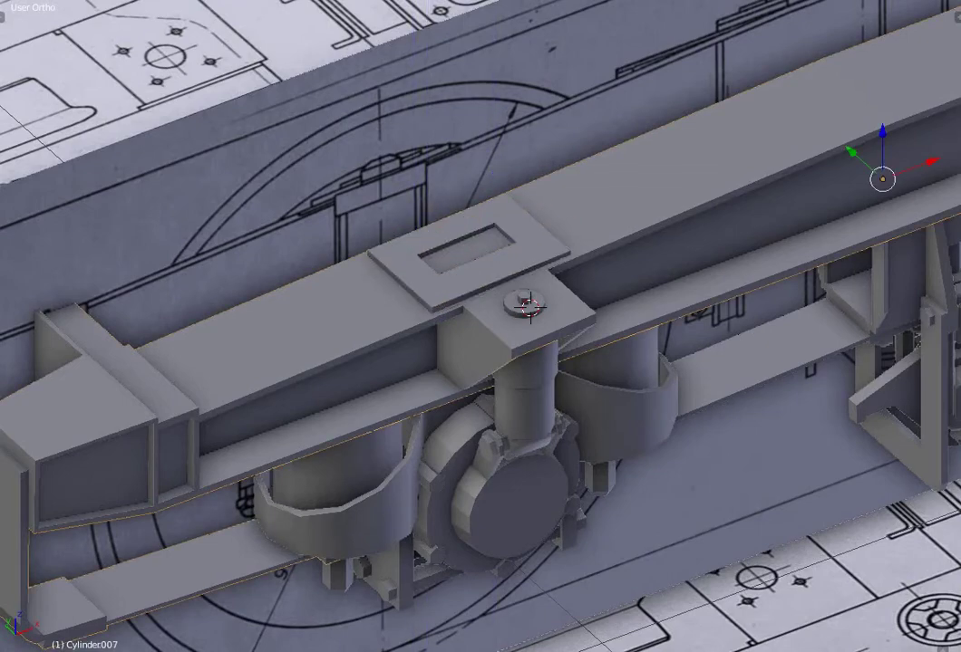
scroll(408, 330, up, 4)
scroll(408, 330, up, 3)
key(Tab)
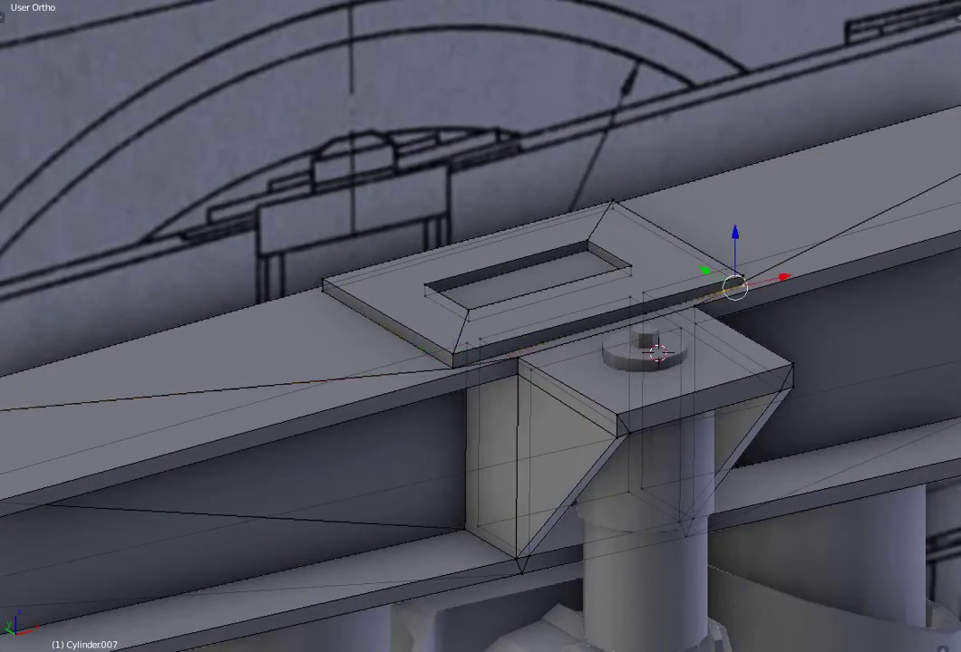
ctrl+click(325, 281)
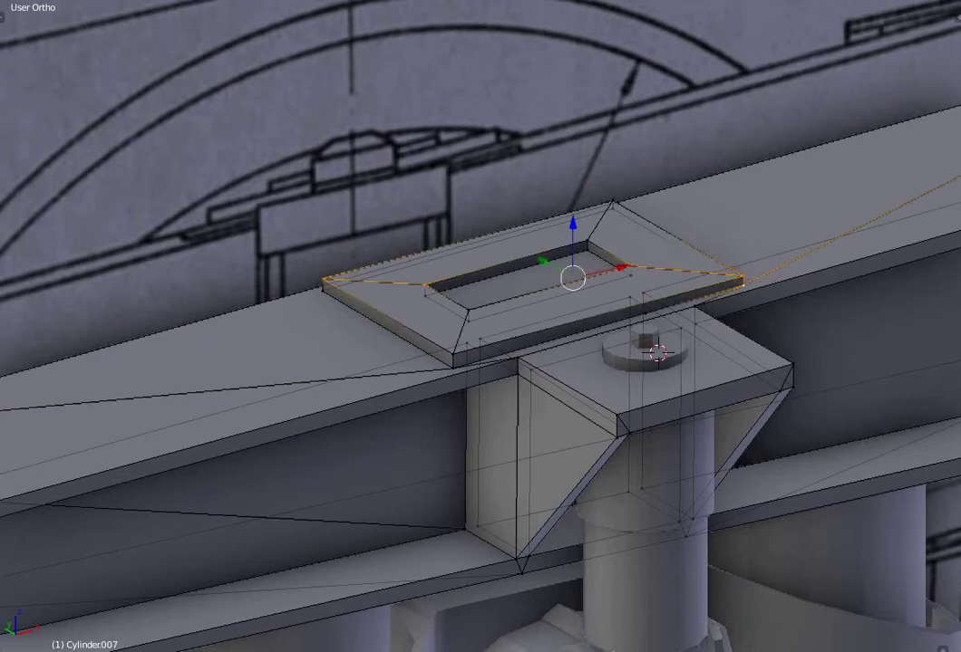
scroll(555, 542, up, 3)
click(491, 204)
key(Tab)
key(Tab)
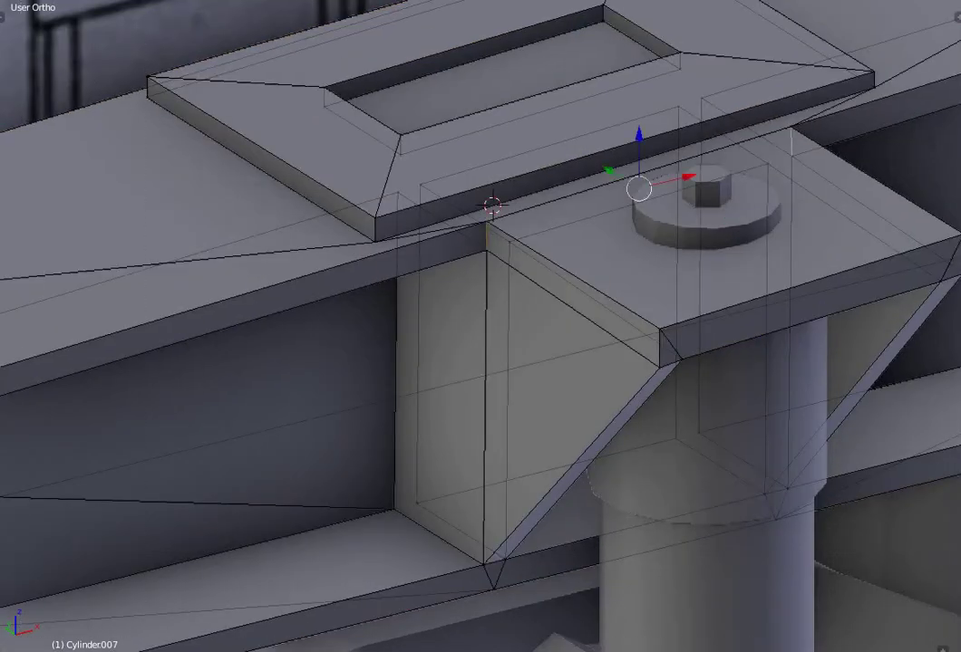
key(ctrl+shift+b)
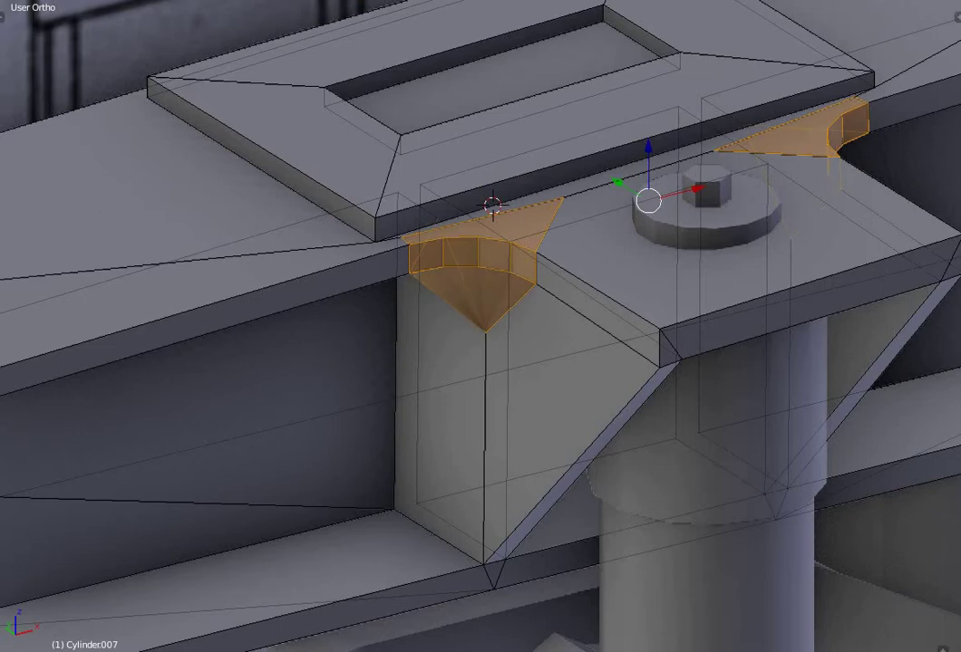
key(Return)
right_click(438, 215)
right_click(397, 193)
right_click(714, 146)
right_click(387, 241)
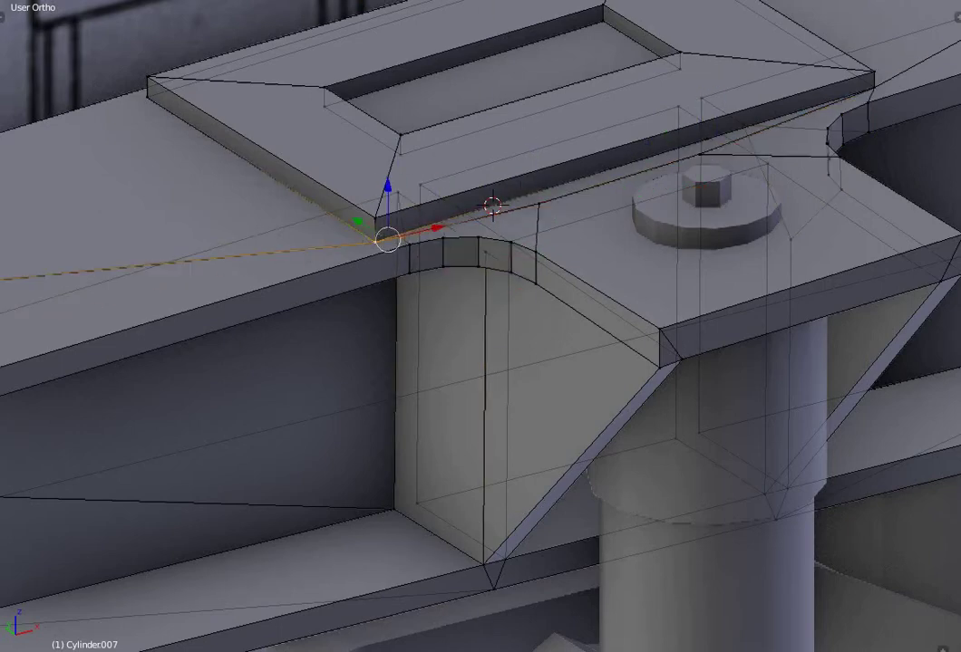
middle_drag(573, 430, 336, 420)
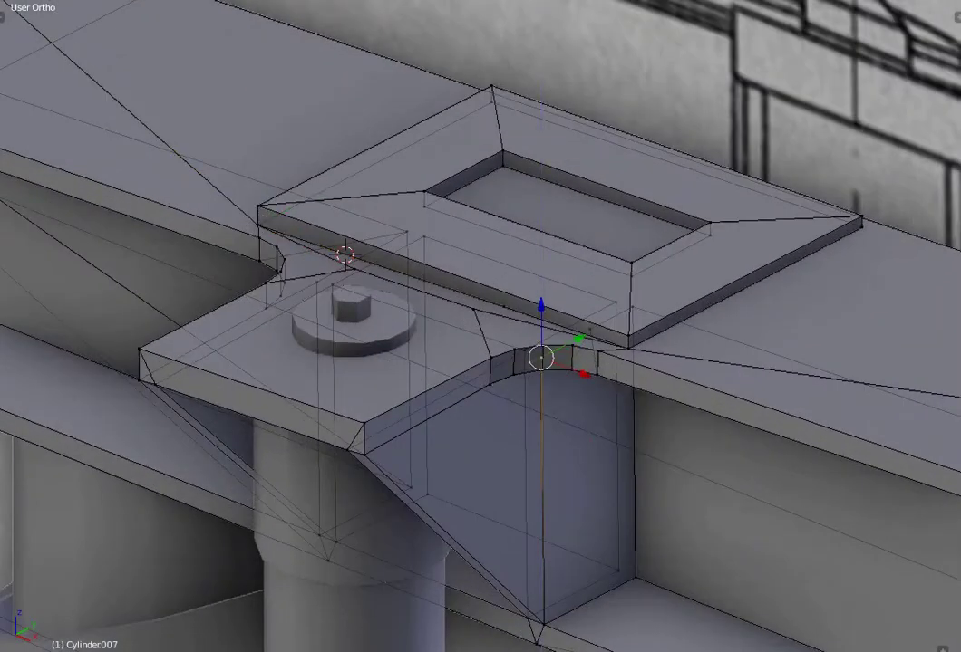
right_click(611, 319)
key(3)
right_click(462, 468)
right_click(272, 401)
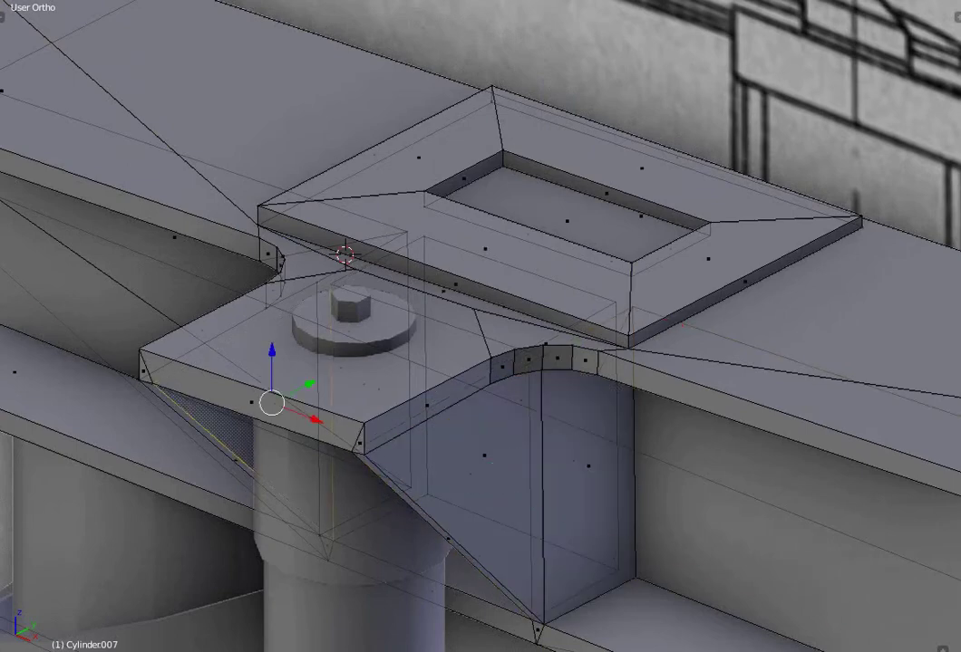
right_click(340, 362)
right_click(217, 417)
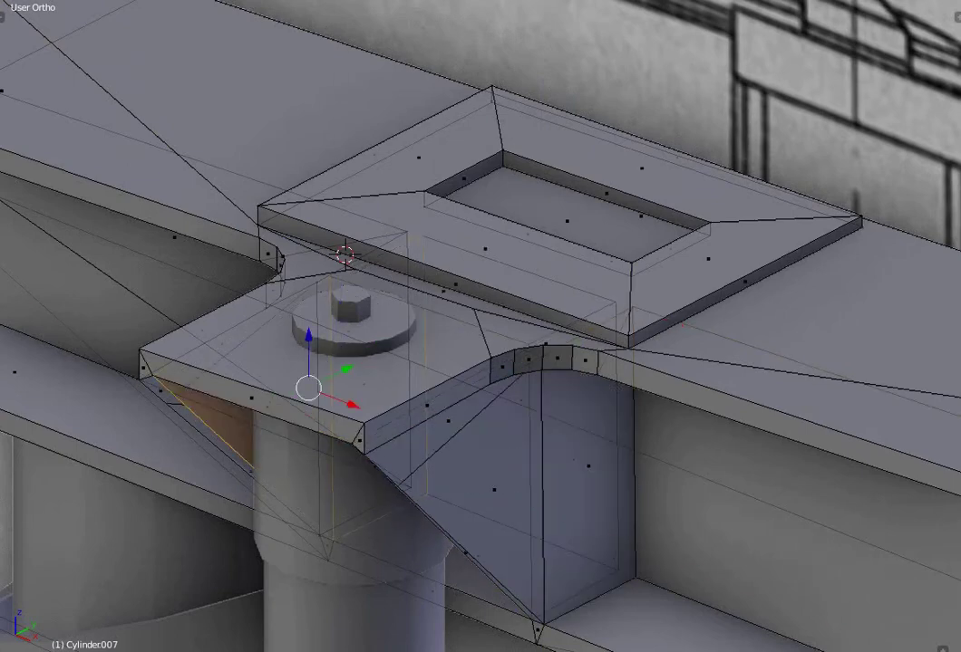
mouse_move(417, 406)
middle_down()
mouse_move(506, 497)
mouse_move(471, 453)
middle_up()
Extrude the top plate's underside down into a deeper block and pick its corner vertices and brace face.
right_click(555, 312)
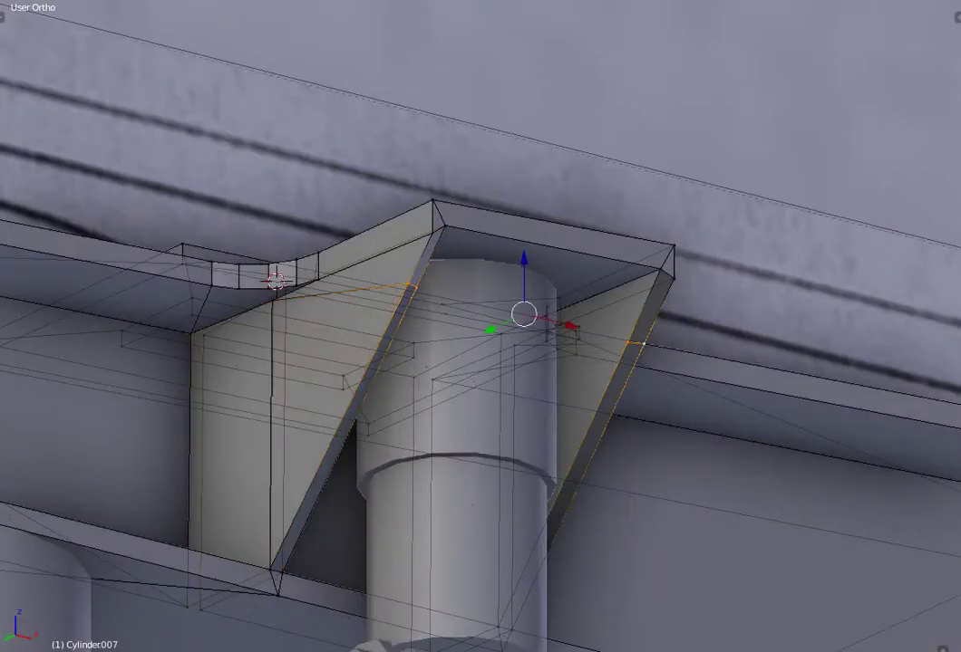
right_click(544, 233)
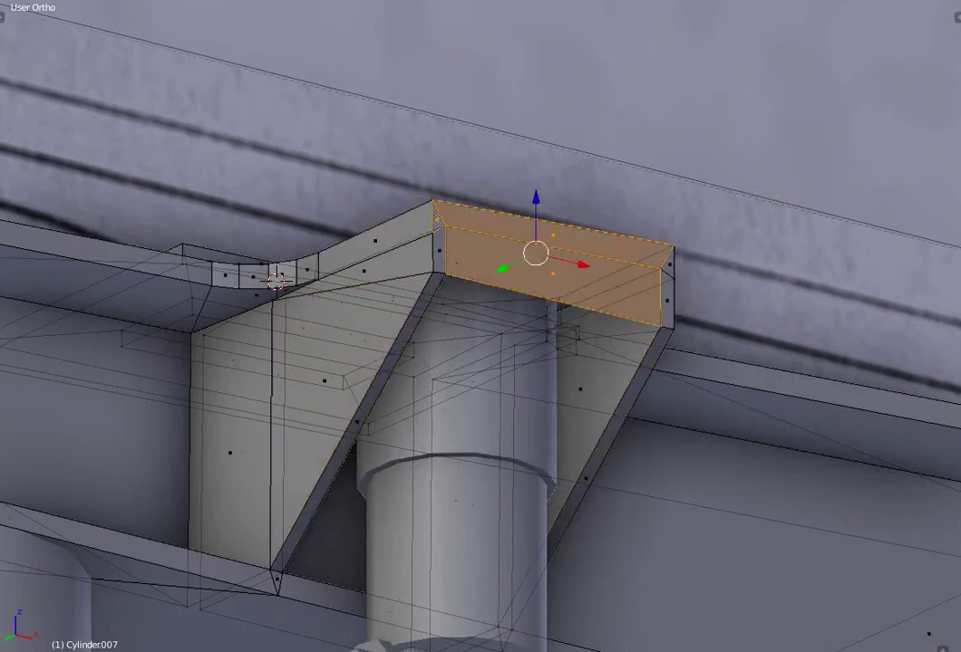
key(e)
right_click(443, 269)
right_click(679, 324)
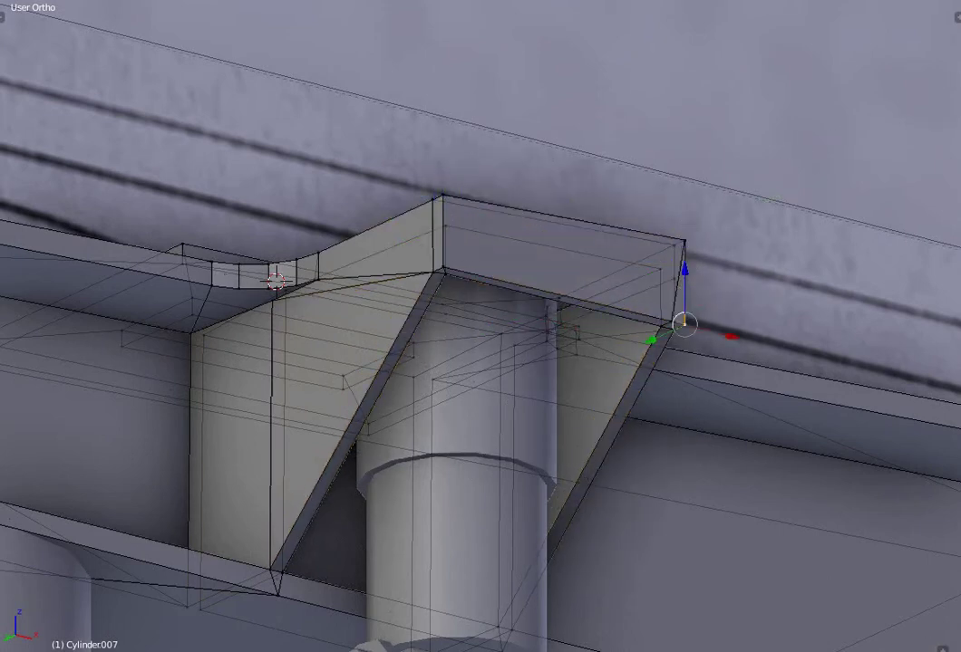
right_click(671, 328)
right_click(684, 240)
right_click(682, 323)
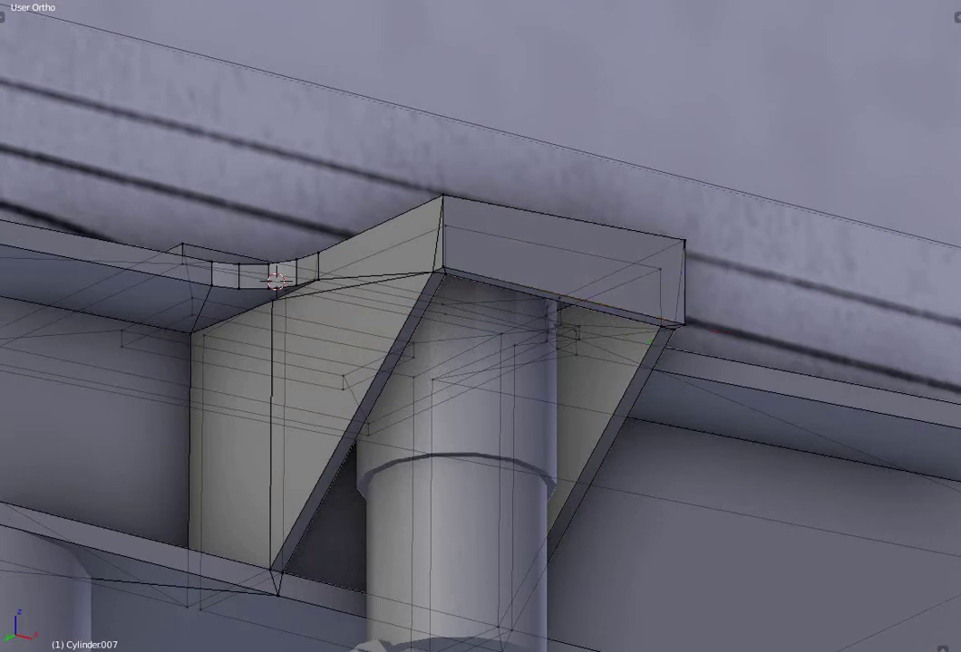
right_click(581, 386)
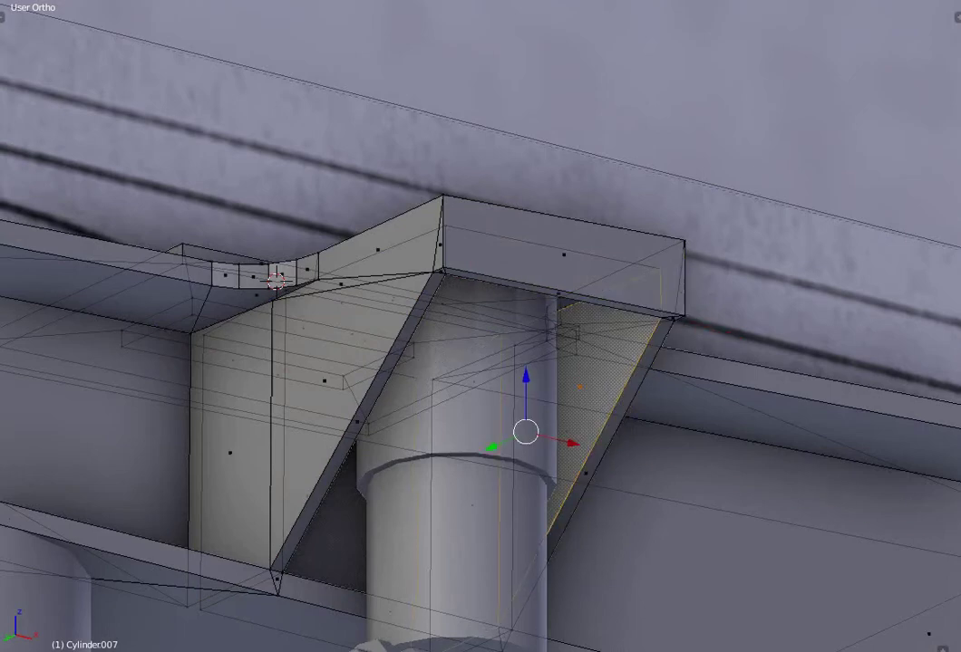
middle_drag(344, 507, 450, 331)
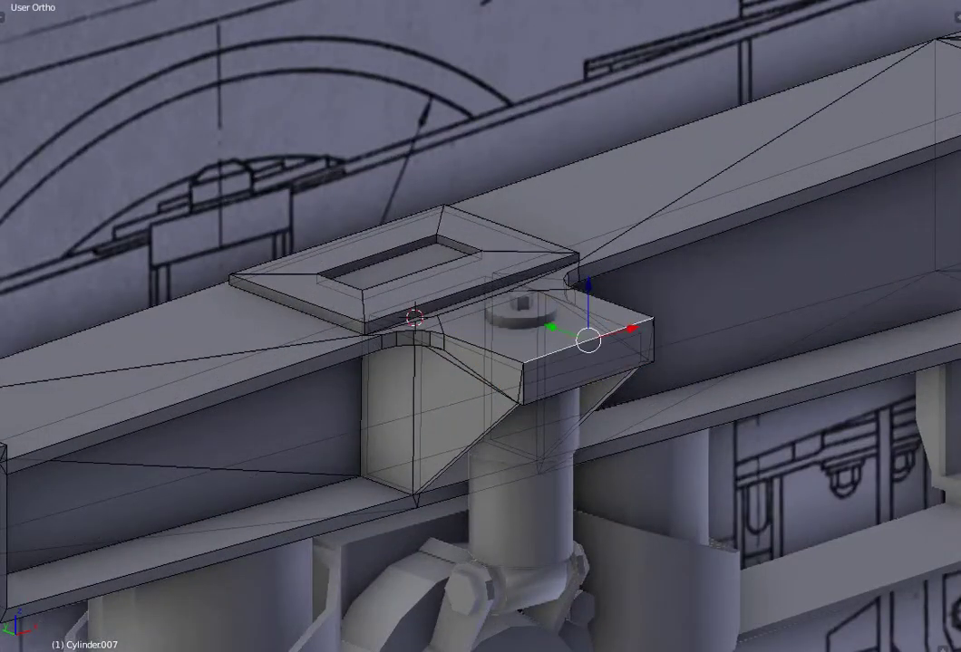
key(Tab)
scroll(398, 270, down, 5)
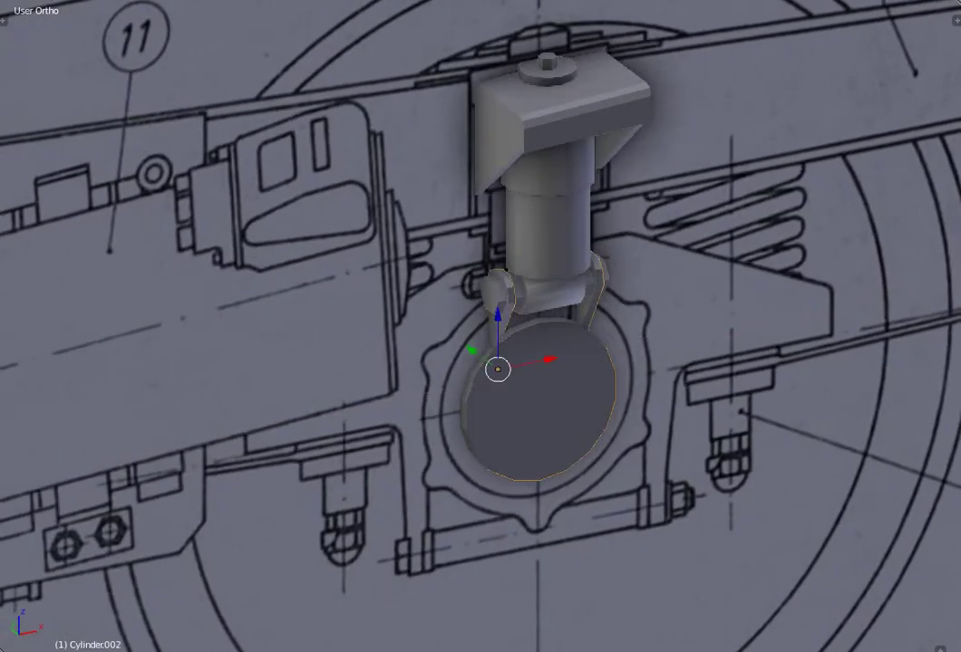
key(Tab)
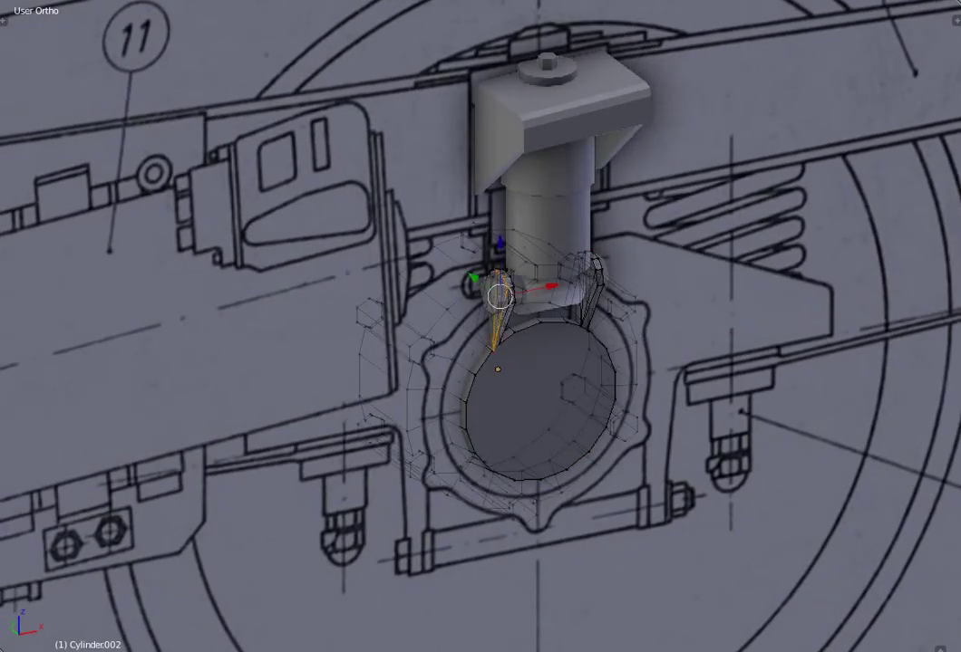
key(ctrl+l)
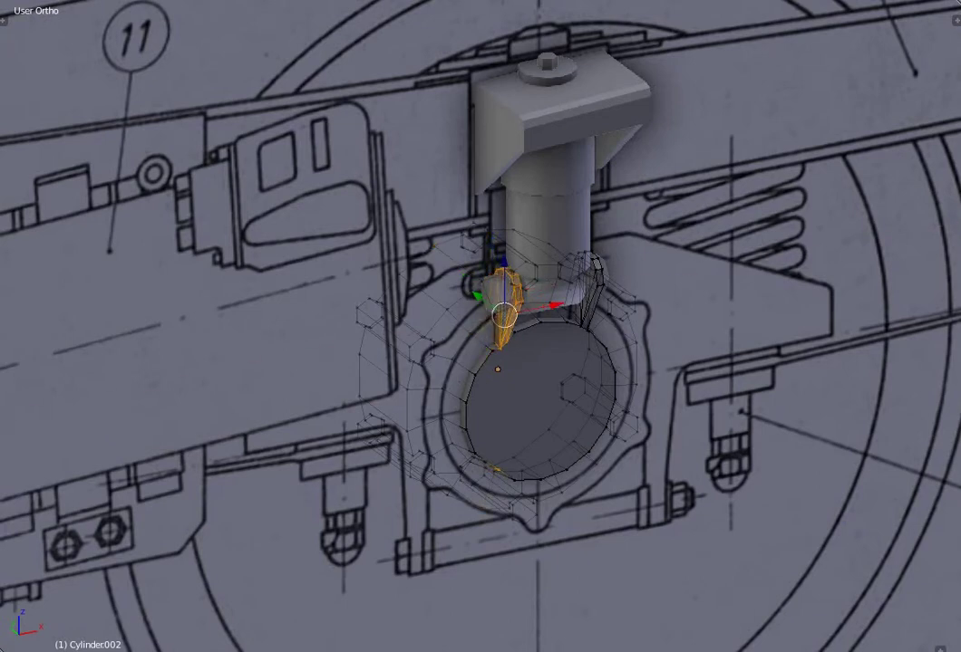
right_click(488, 501)
key(Tab)
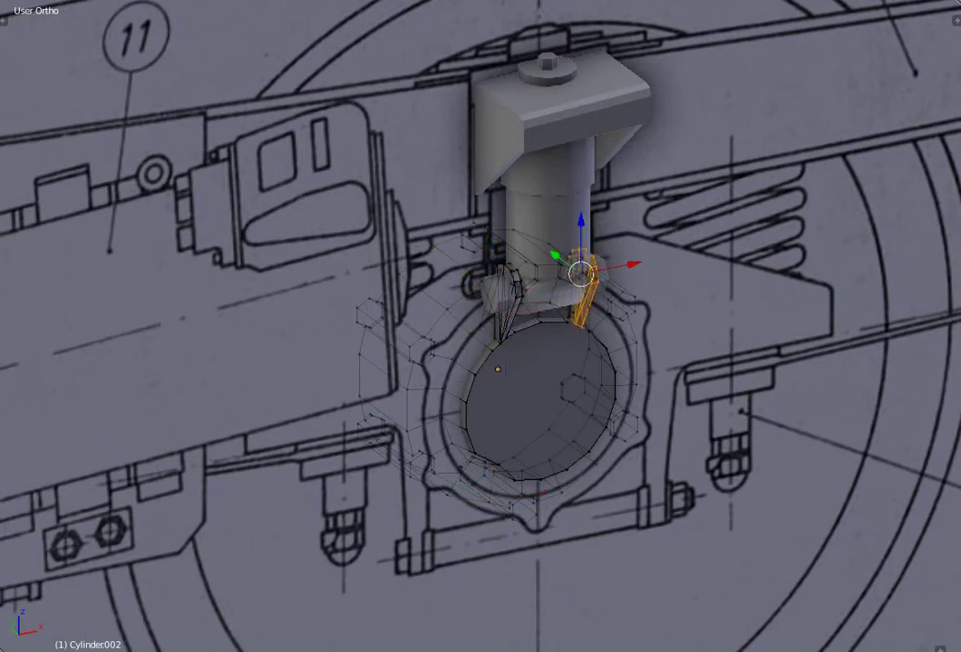
right_click(546, 163)
right_click(543, 288)
key(Tab)
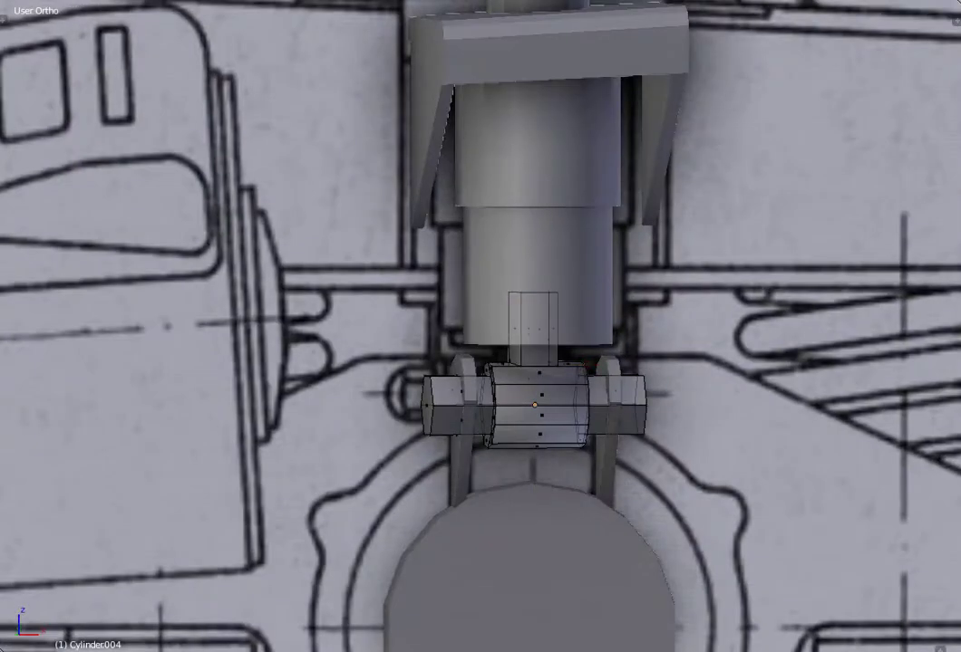
key(Tab)
right_click(544, 181)
key(Tab)
alt+right_click(507, 222)
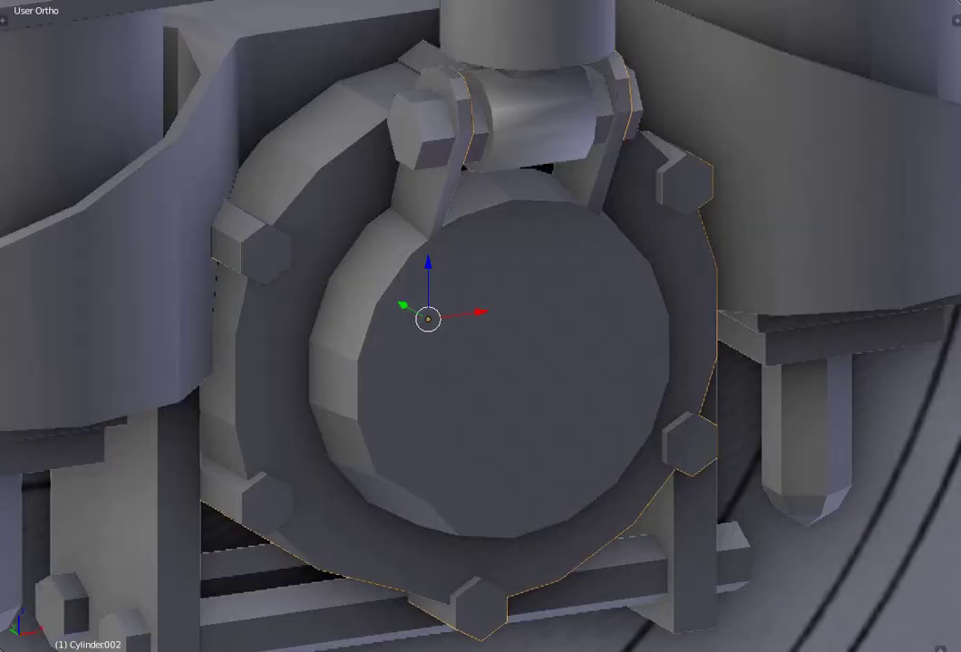
Extrude and scale the front cap's edge loop inward, then fill it to form a rim.
key(Tab)
alt+right_click(359, 408)
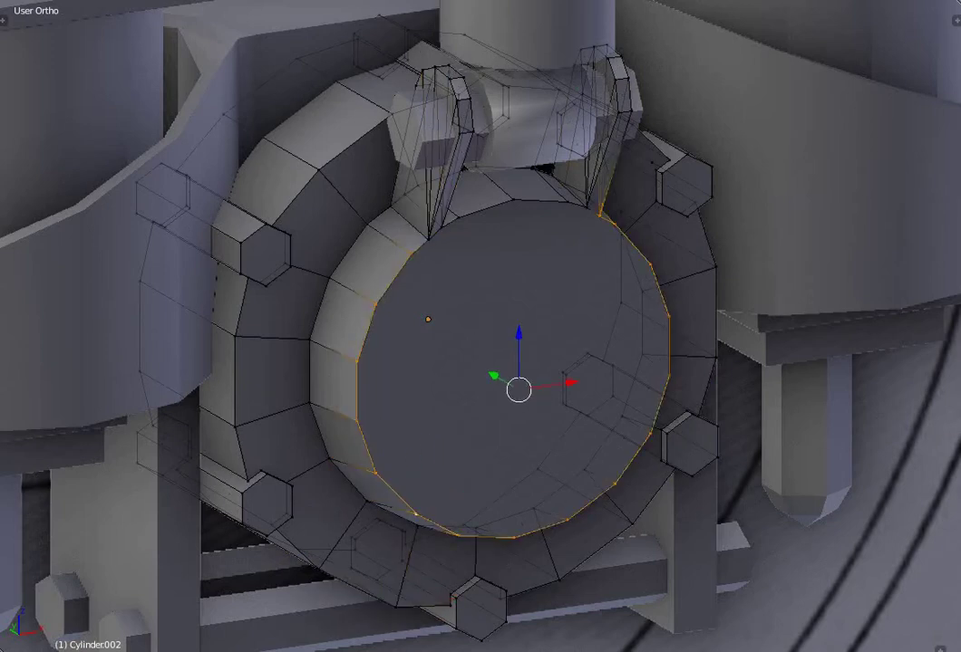
key(e)
key(s)
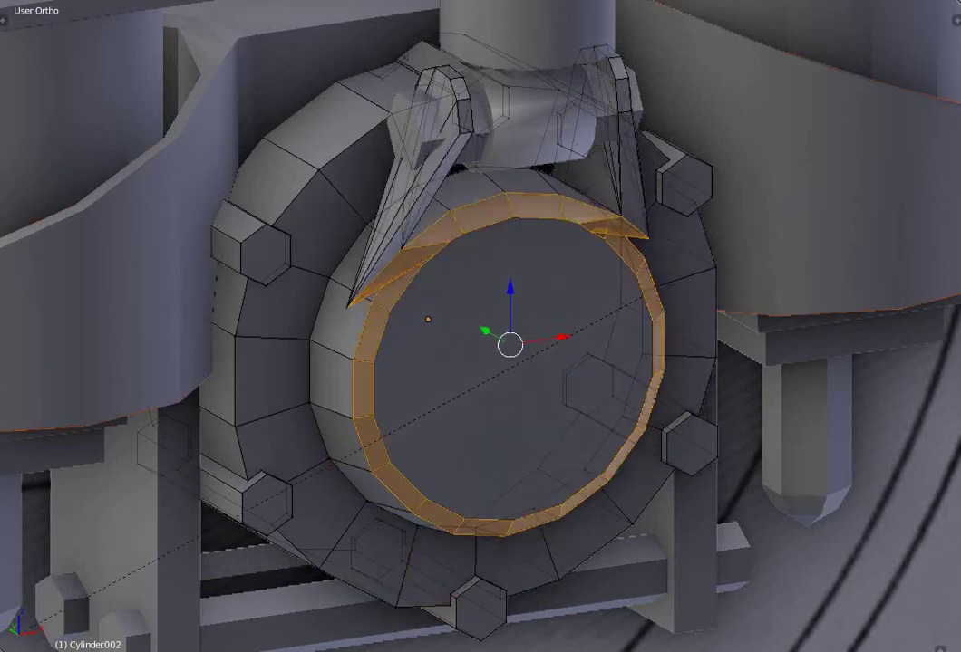
key(Return)
key(f)
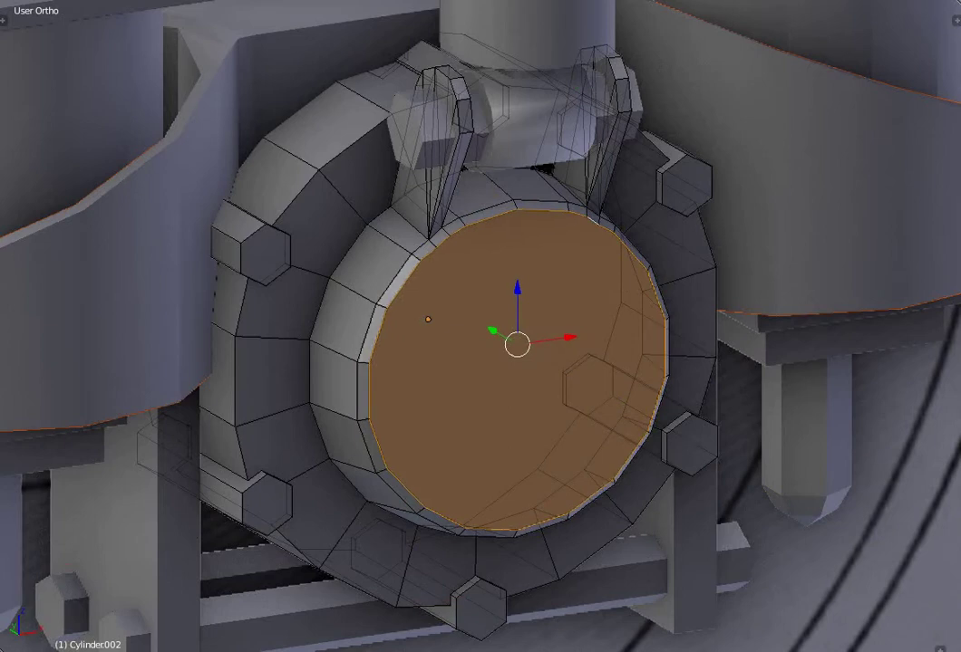
Place the 3D cursor near the cap's top rim and return to Object Mode.
click(596, 210)
click(428, 234)
click(612, 231)
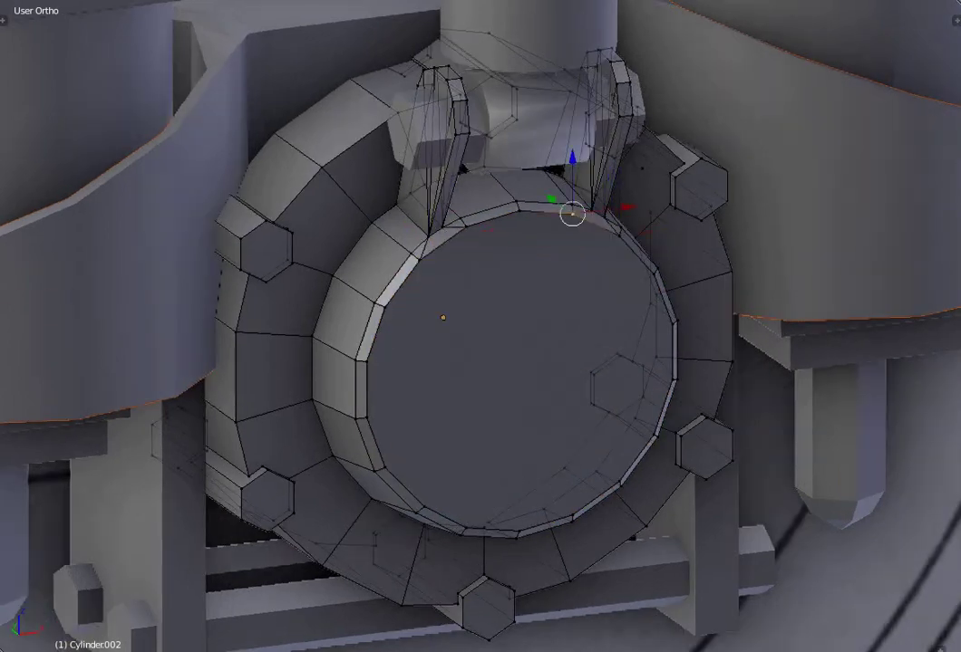
key(Tab)
Edit the axle-box housing and select its outer rim loop and the two top clamp arms.
scroll(481, 326, down, 3)
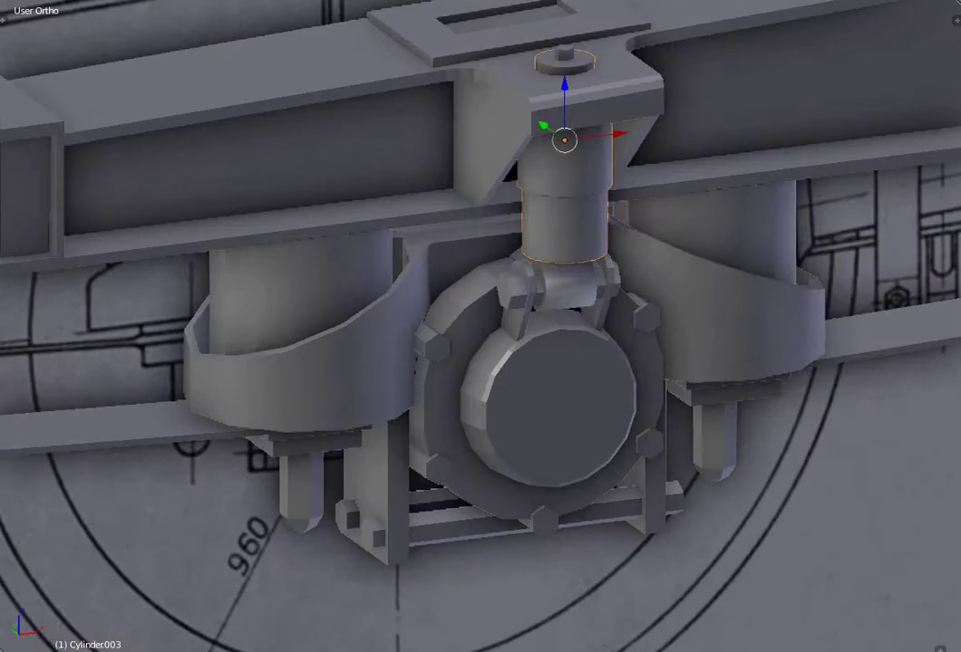
right_click(552, 417)
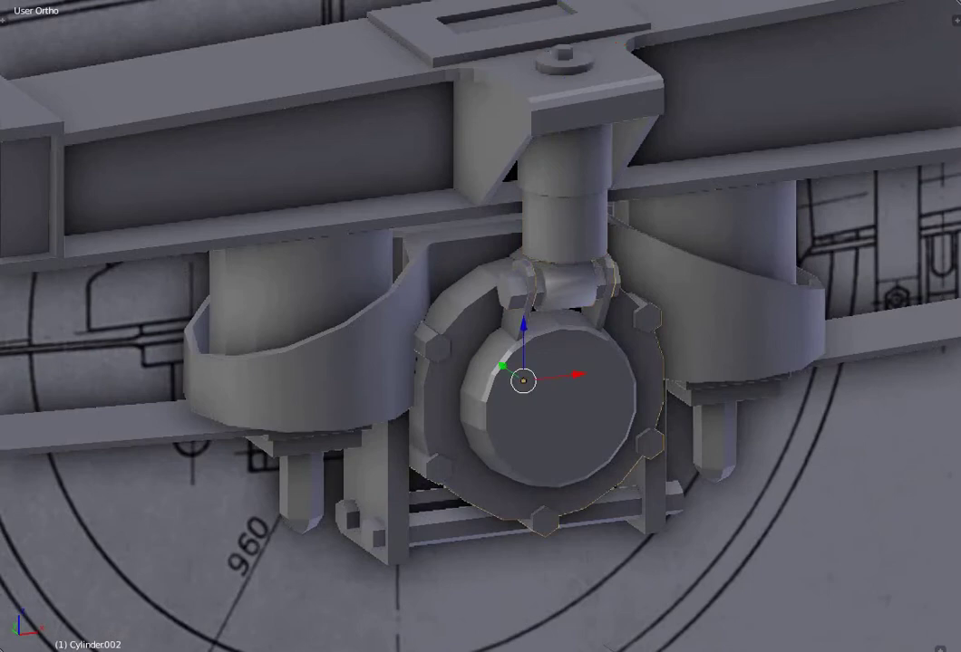
key(Tab)
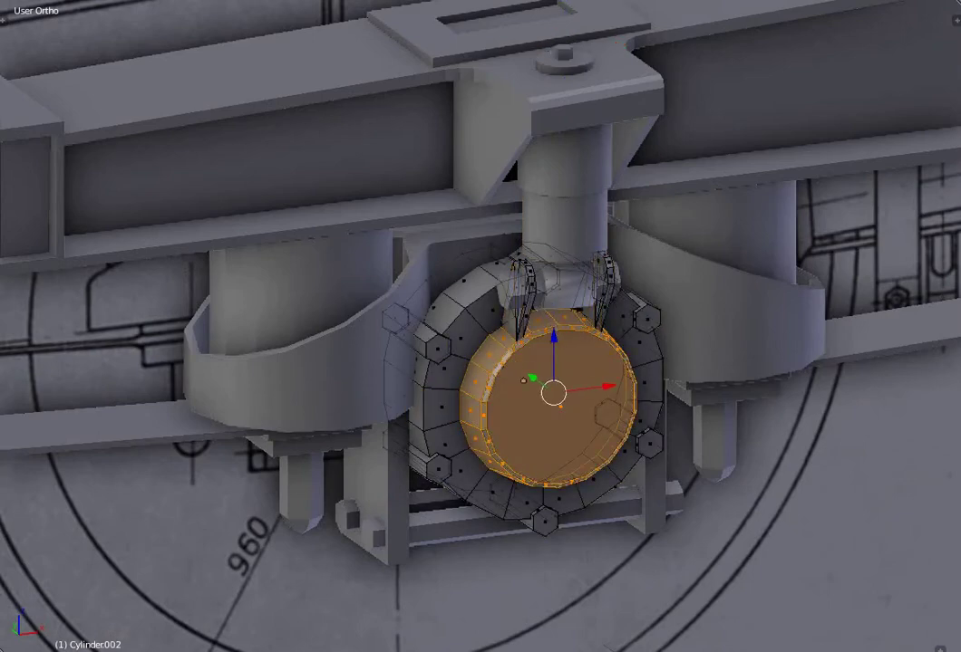
alt+right_click(406, 380)
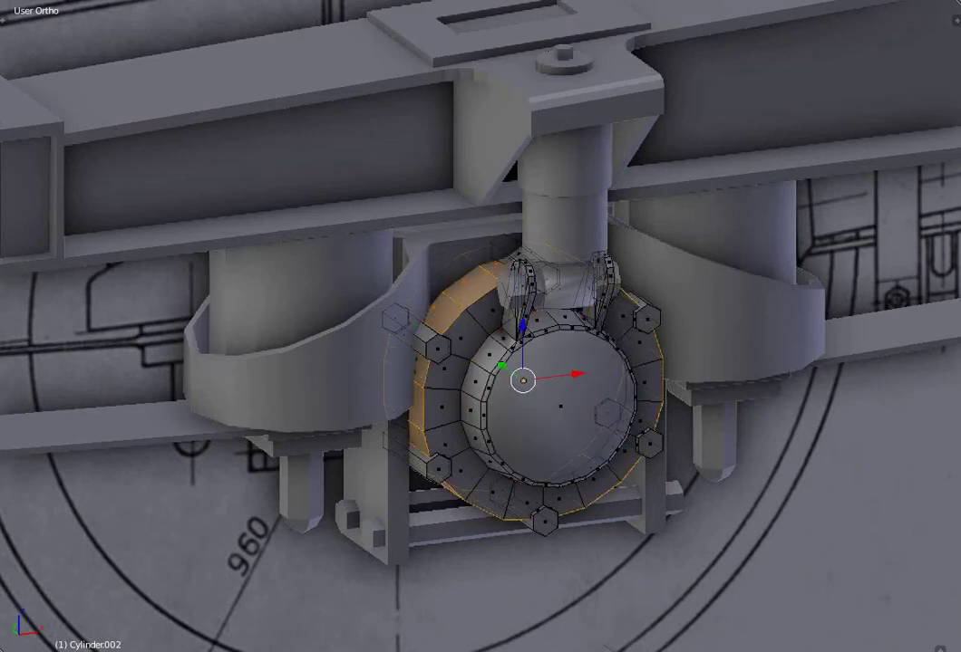
key(Tab)
key(Tab)
key(a)
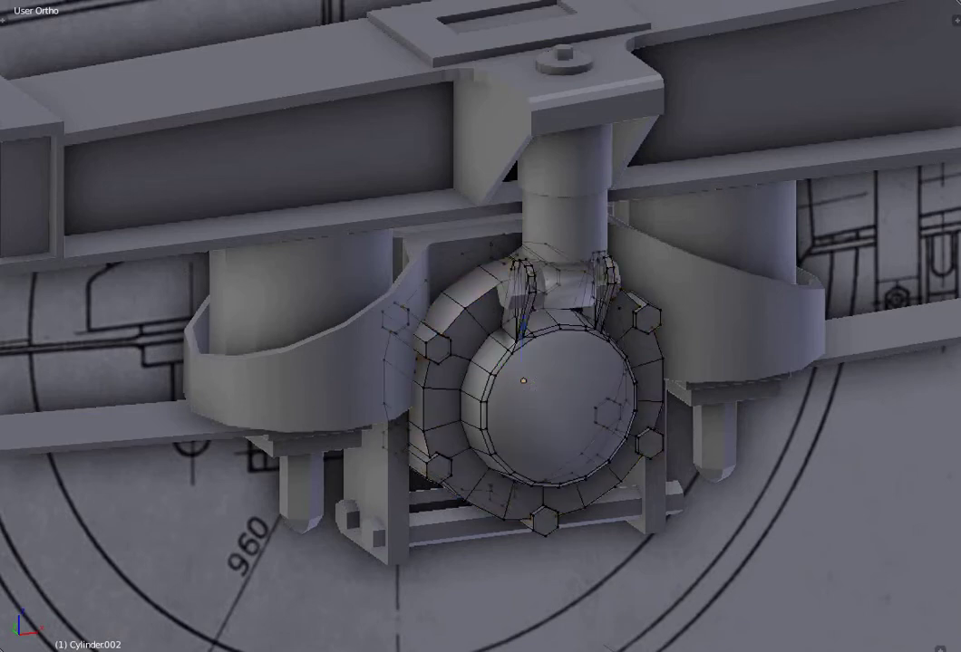
key(l)
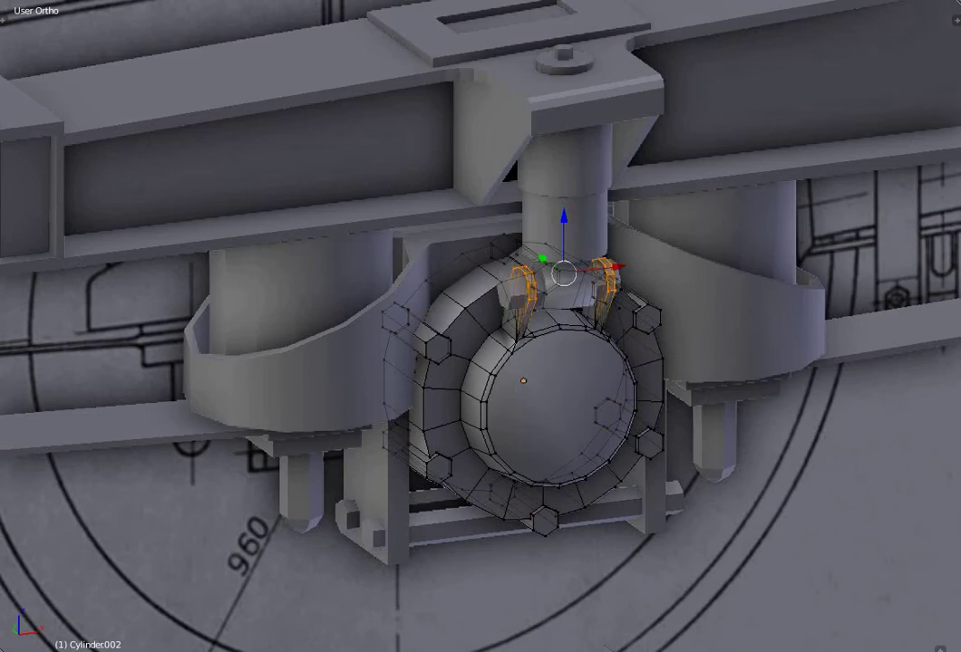
Select the cover's inner ring loop from an angled view, then return to Object Mode.
middle_drag(91, 508, 146, 579)
key(ctrl+l)
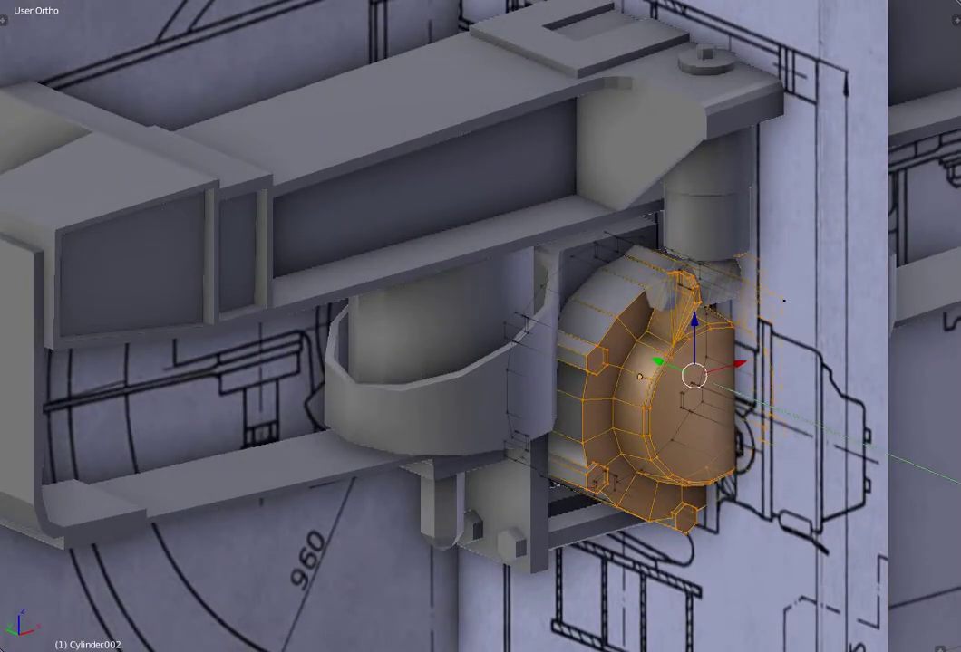
key(ctrl+z)
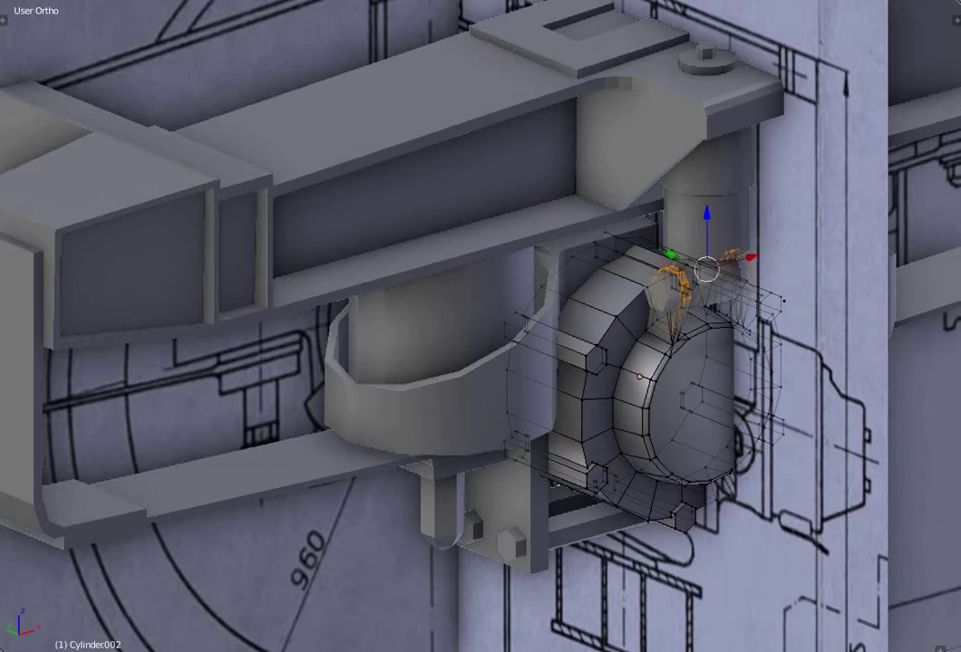
middle_drag(453, 489, 504, 503)
alt+right_click(504, 504)
scroll(504, 503, up, 3)
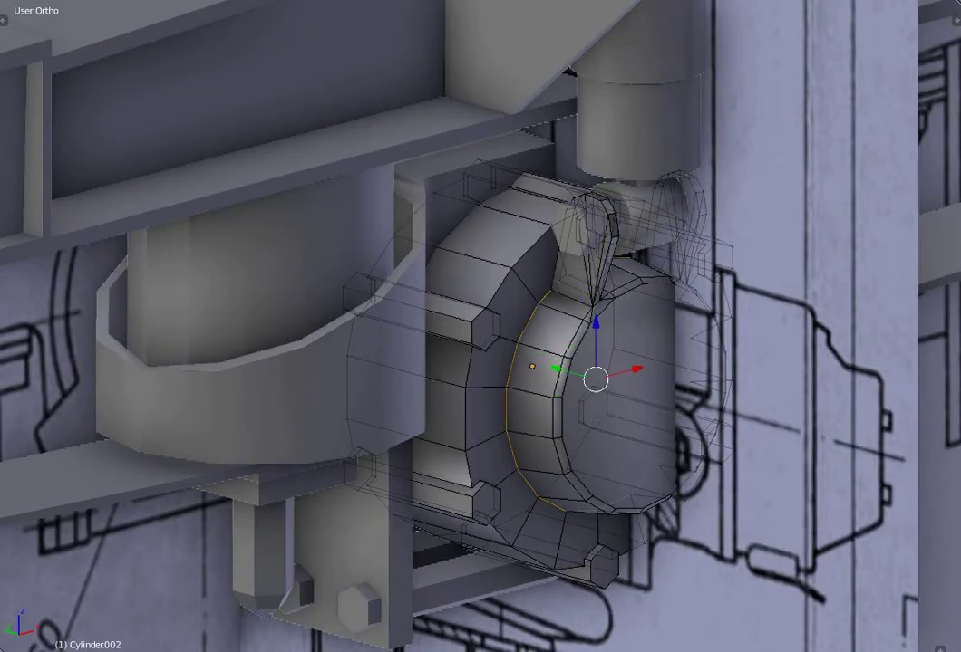
middle_drag(100, 27, 65, 42)
key(Tab)
scroll(64, 47, down, 5)
Move the left spring cup's front vertical edge along the X axis.
right_click(426, 299)
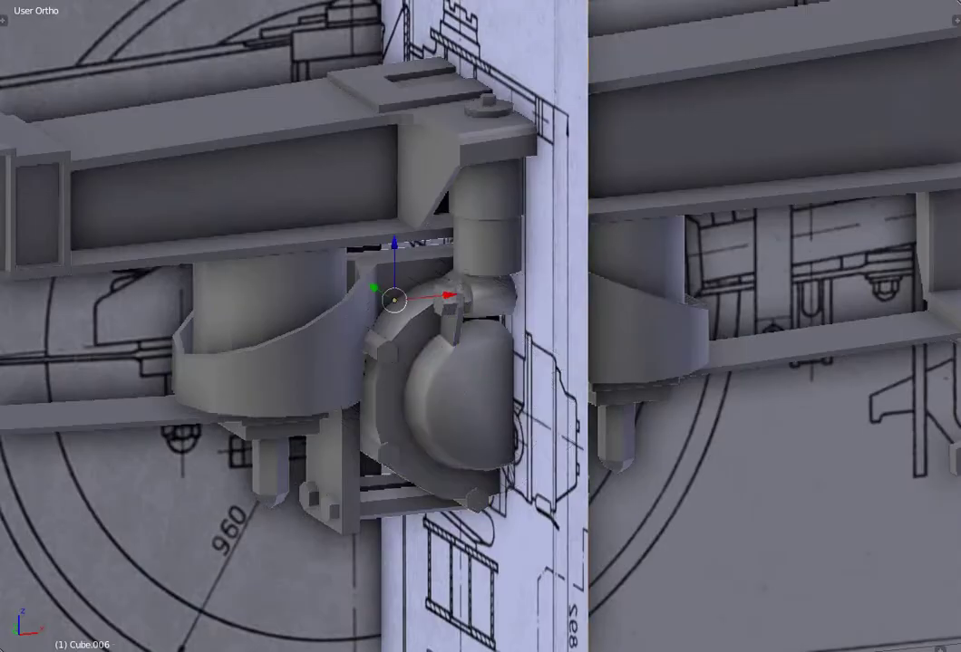
right_click(392, 313)
scroll(392, 312, up, 3)
key(Tab)
right_click(356, 489)
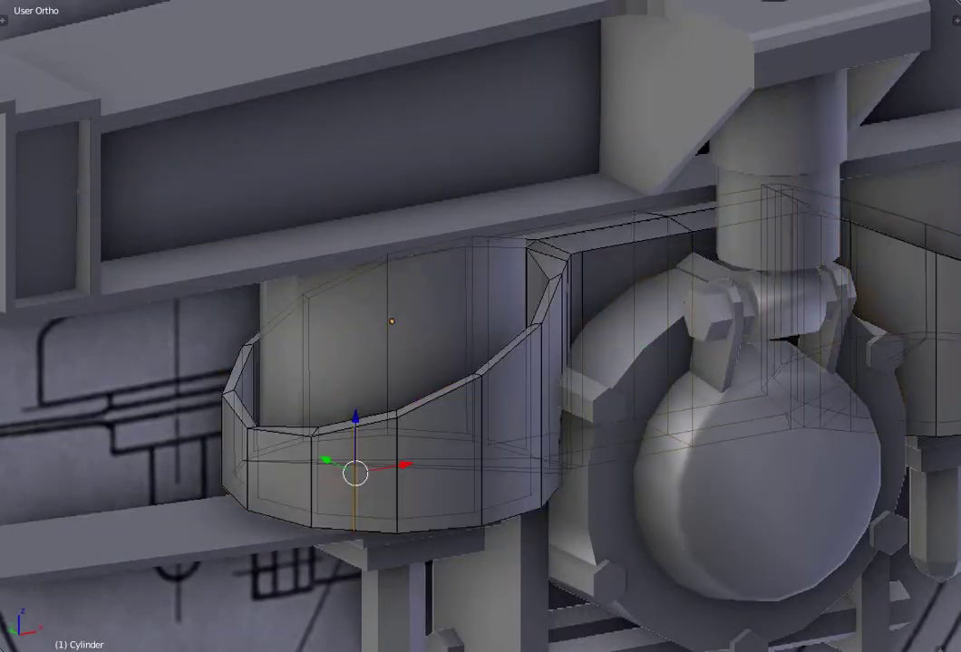
right_click(274, 475)
right_click(543, 398)
right_click(437, 471)
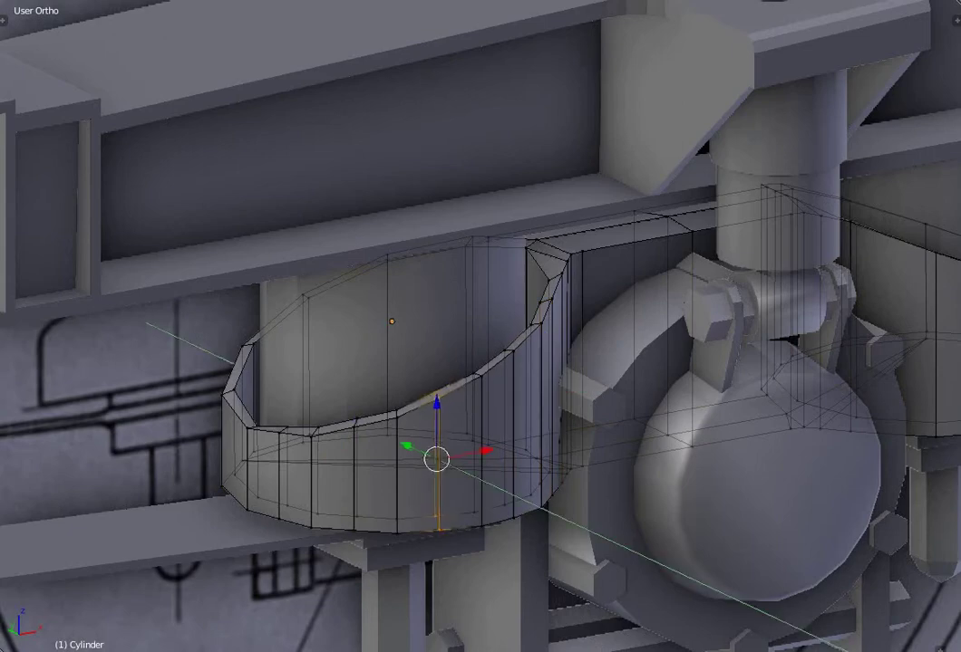
right_click(273, 476)
right_click(353, 494)
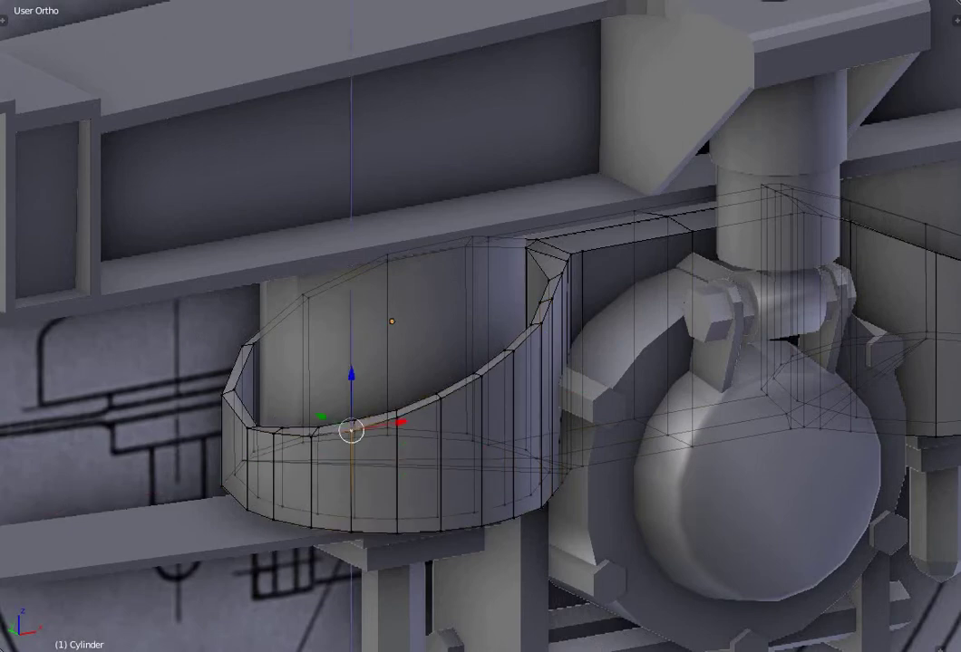
key(g)
key(x)
Check the cup's top-ring and rim vertices, then return to Object Mode.
right_click(302, 295)
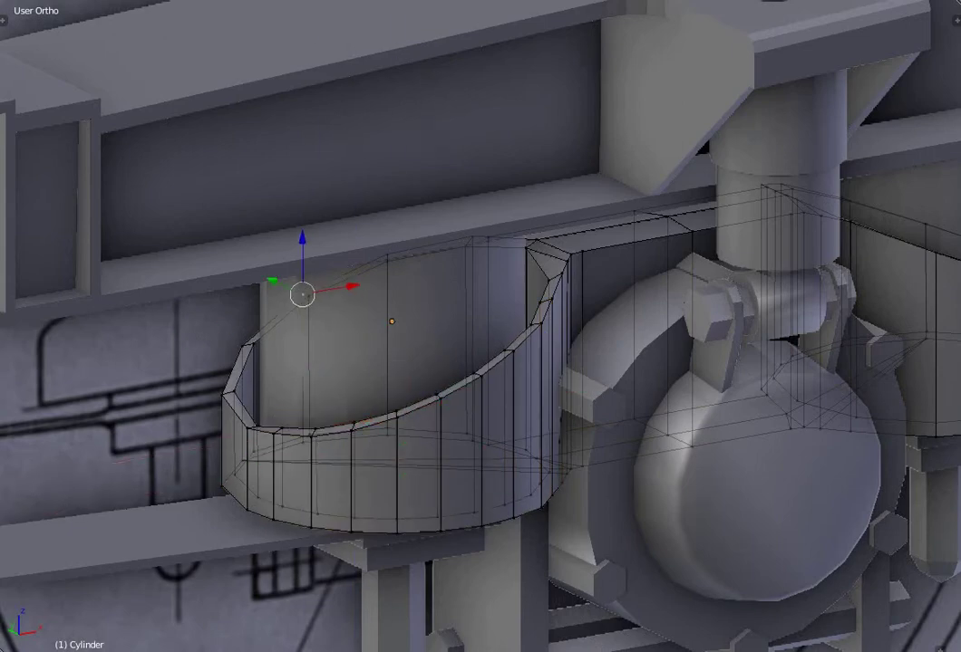
right_click(388, 255)
right_click(465, 244)
right_click(488, 233)
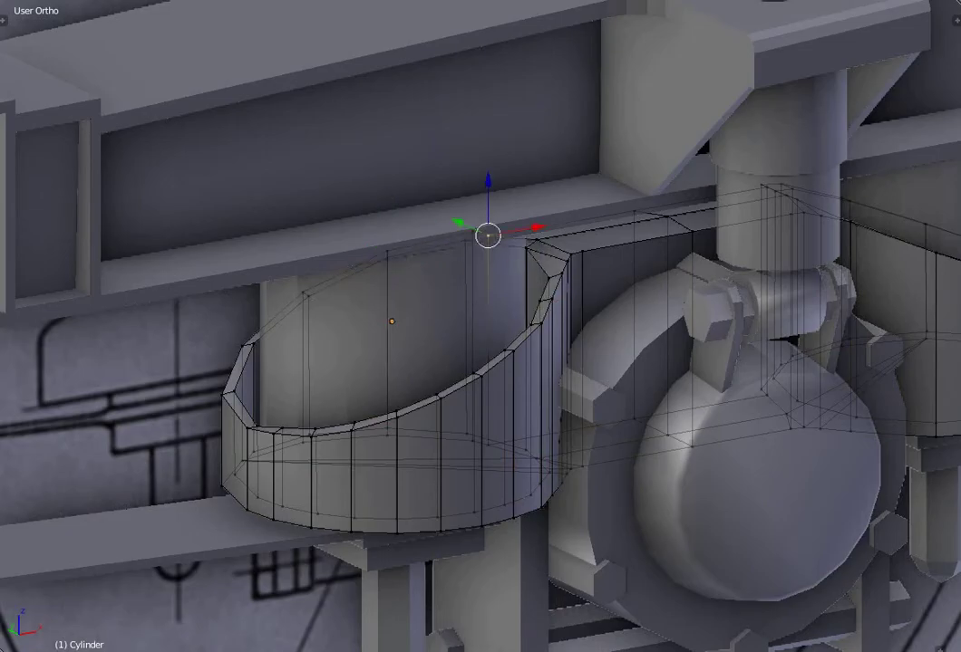
middle_drag(488, 233, 494, 281)
right_click(272, 489)
right_click(546, 415)
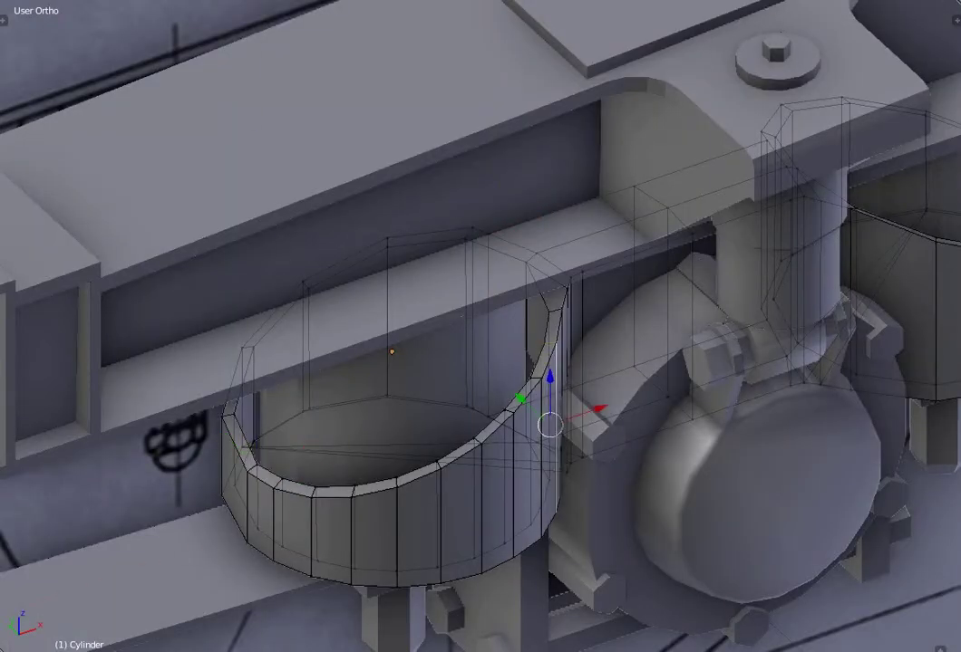
right_click(575, 275)
right_click(545, 340)
right_click(525, 262)
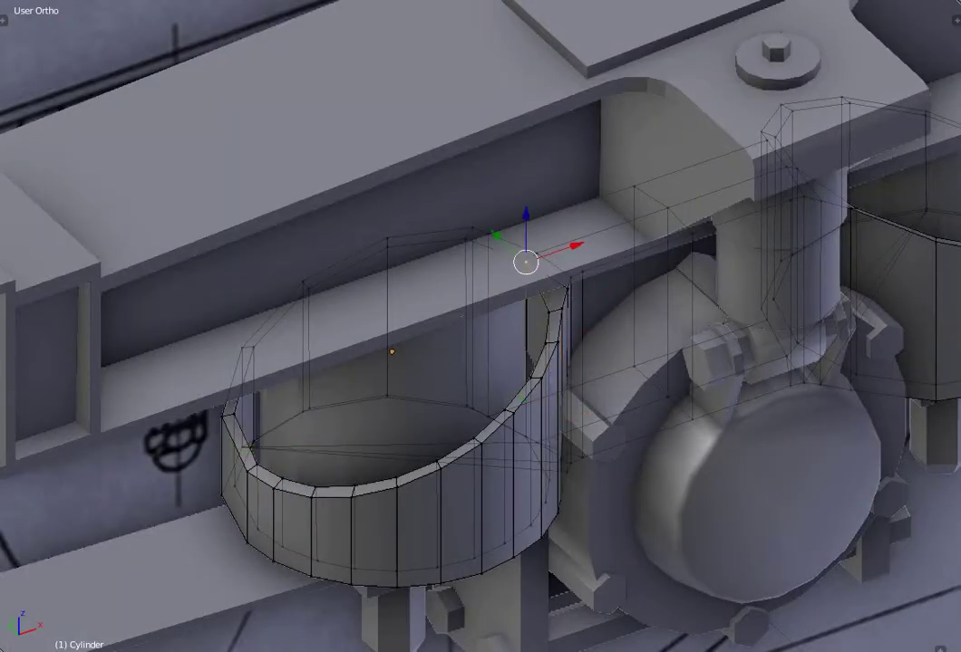
key(Tab)
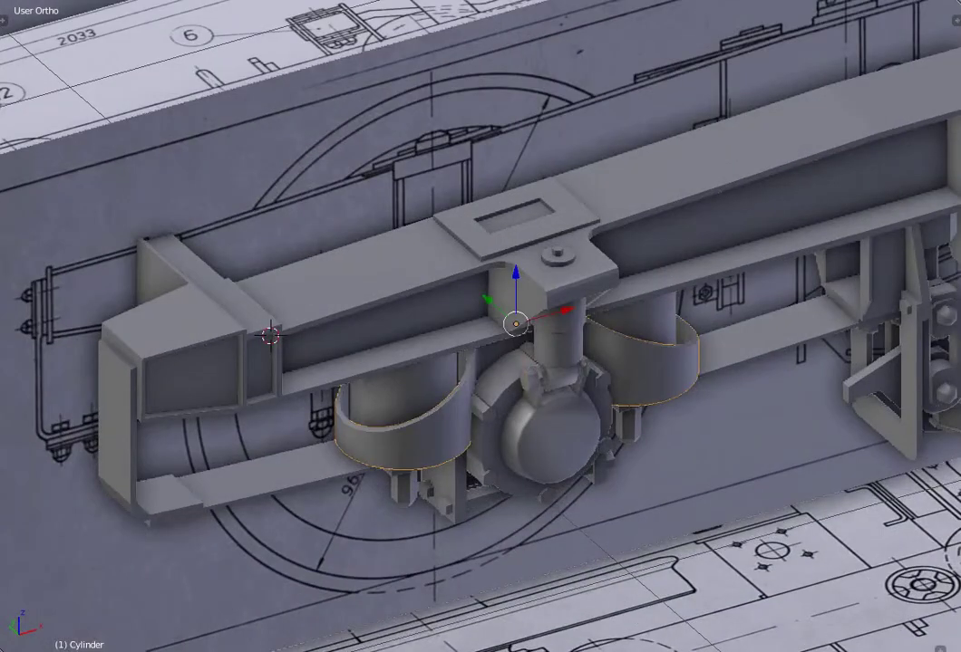
Select the whole right-hand spring cup and nudge it slightly left and up.
right_click(401, 408)
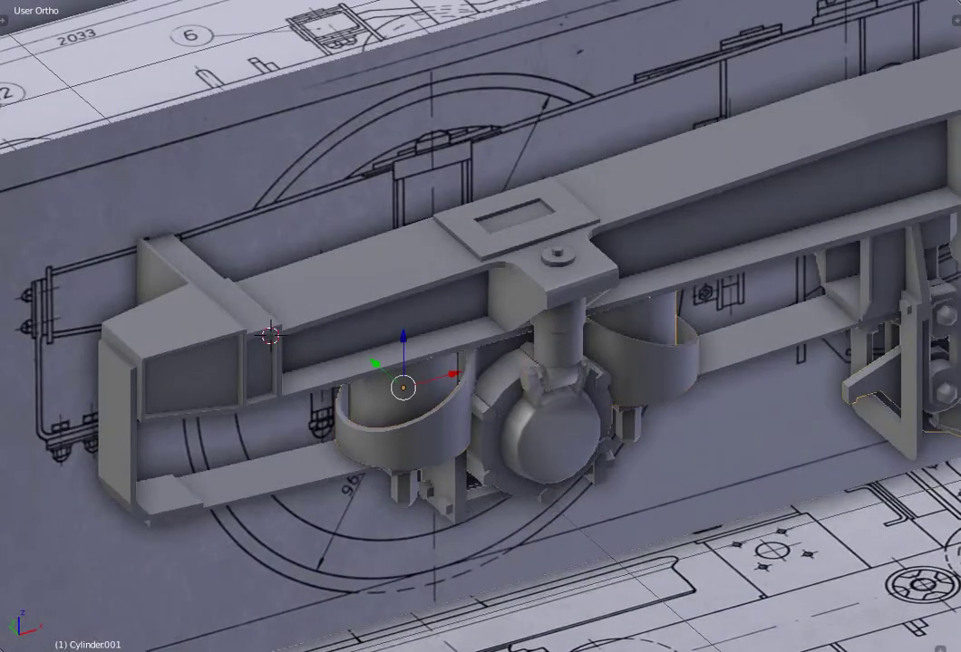
key(Tab)
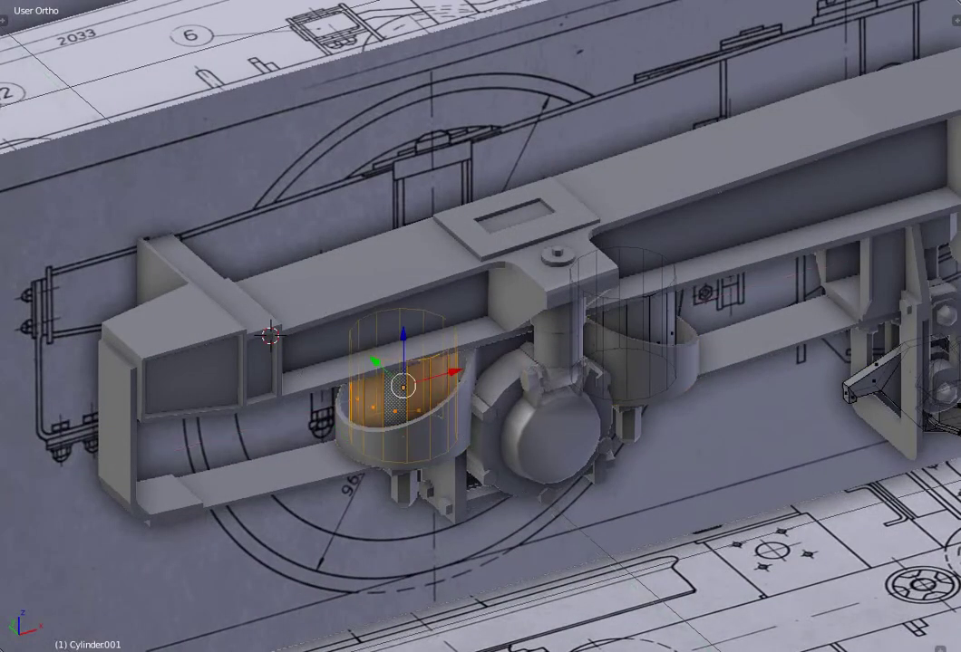
right_click(621, 268)
key(ctrl+l)
key(g)
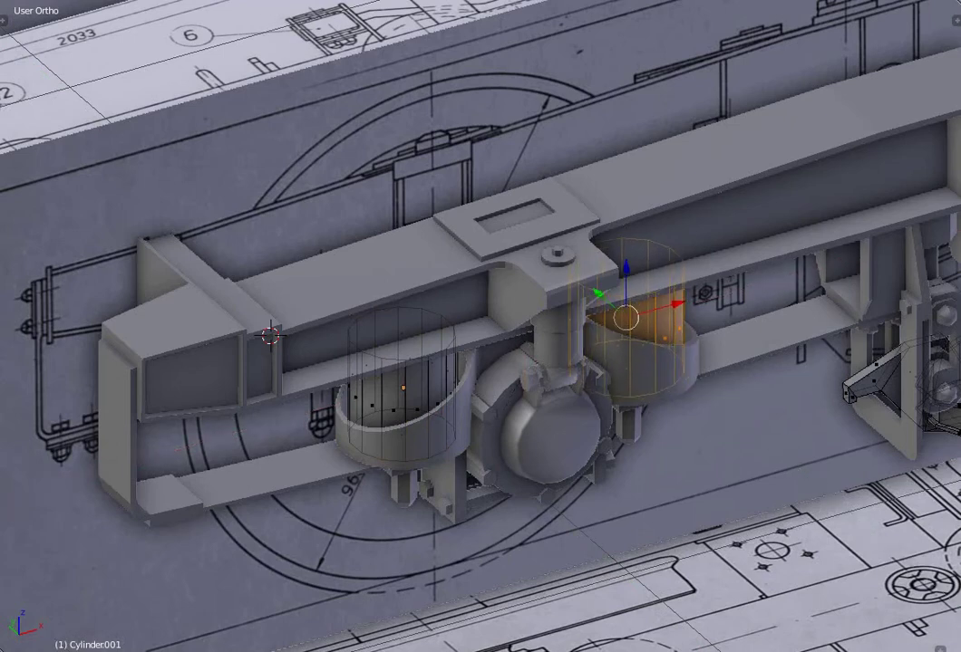
key(Tab)
Inspect the damper arm's small cylinder and bracket corner vertex in Edit Mode.
right_click(402, 399)
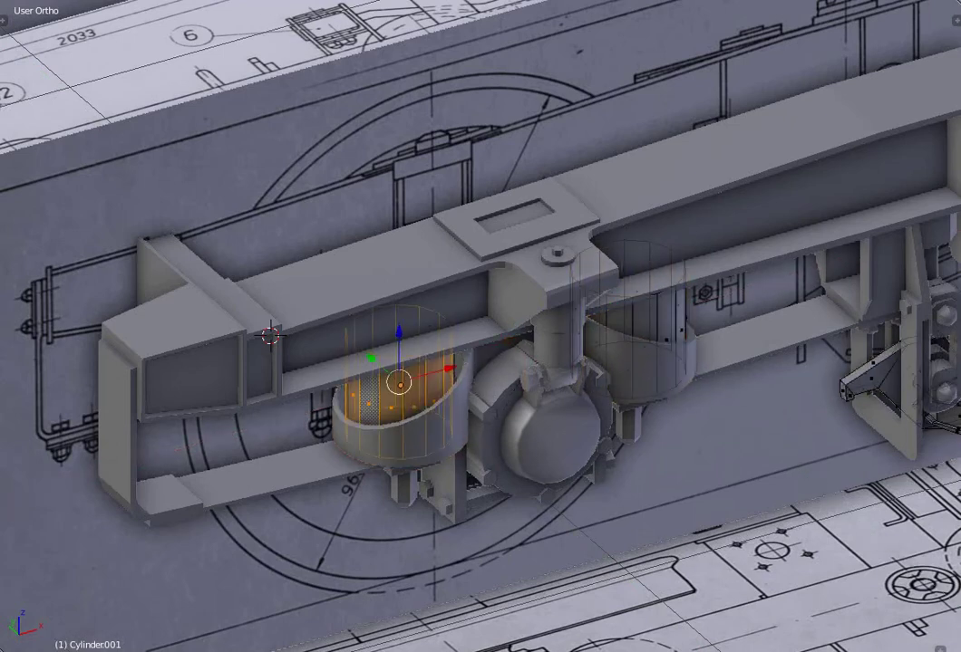
key(Tab)
right_click(622, 418)
key(ctrl+l)
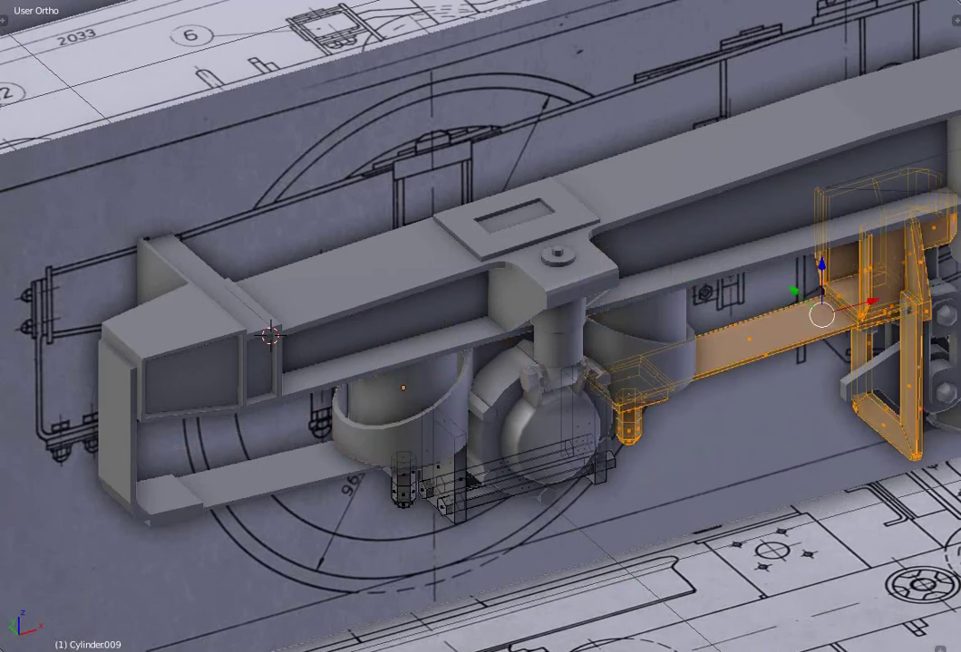
key(a)
key(a)
key(a)
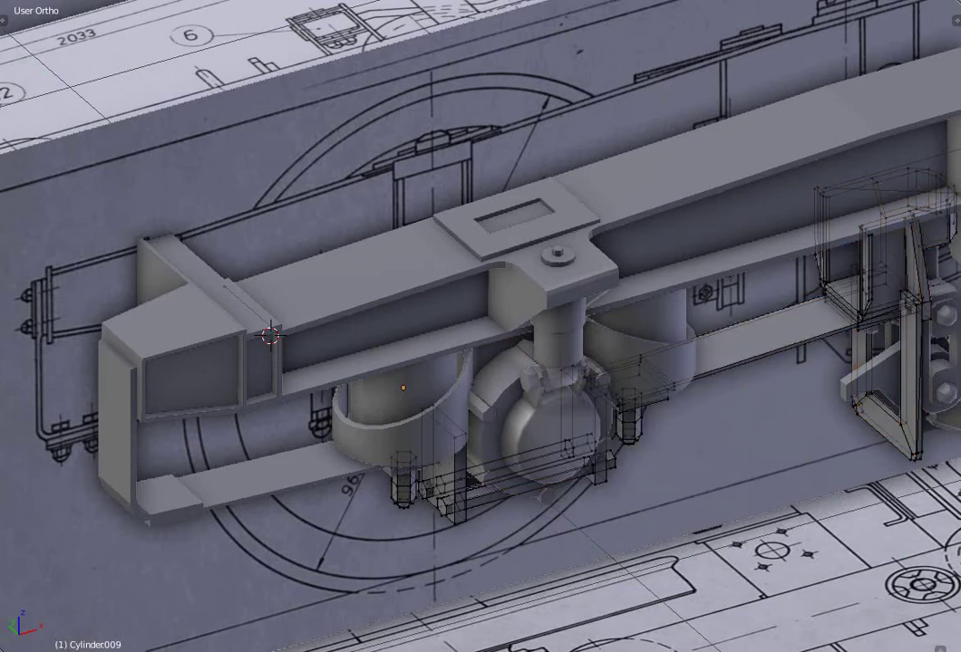
right_click(626, 418)
right_click(920, 450)
key(Tab)
right_click(557, 327)
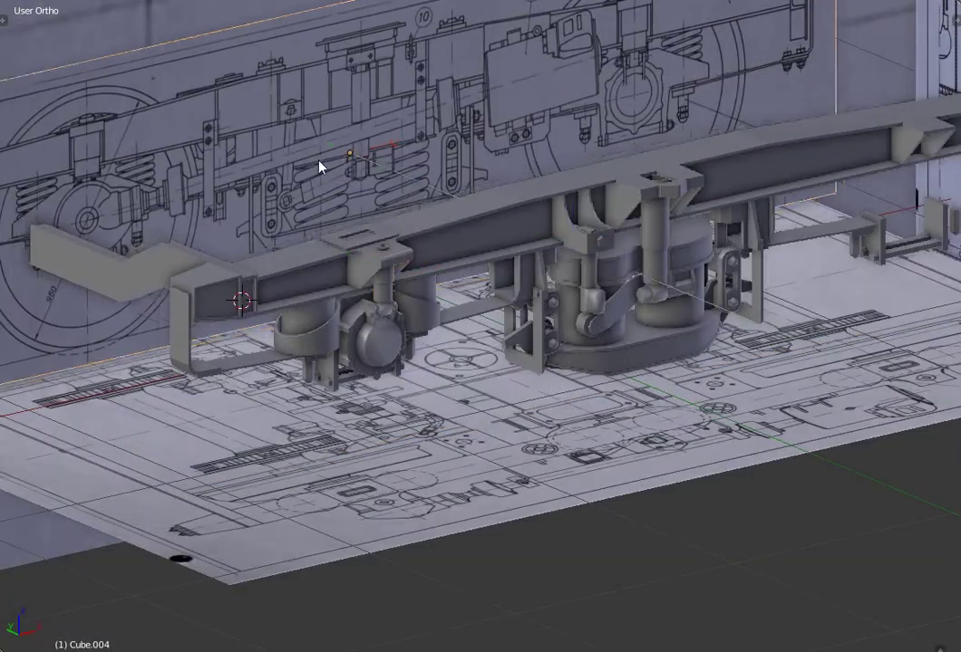
Shift the blueprint plane along X and select the entire traced wheel outline.
click(325, 167)
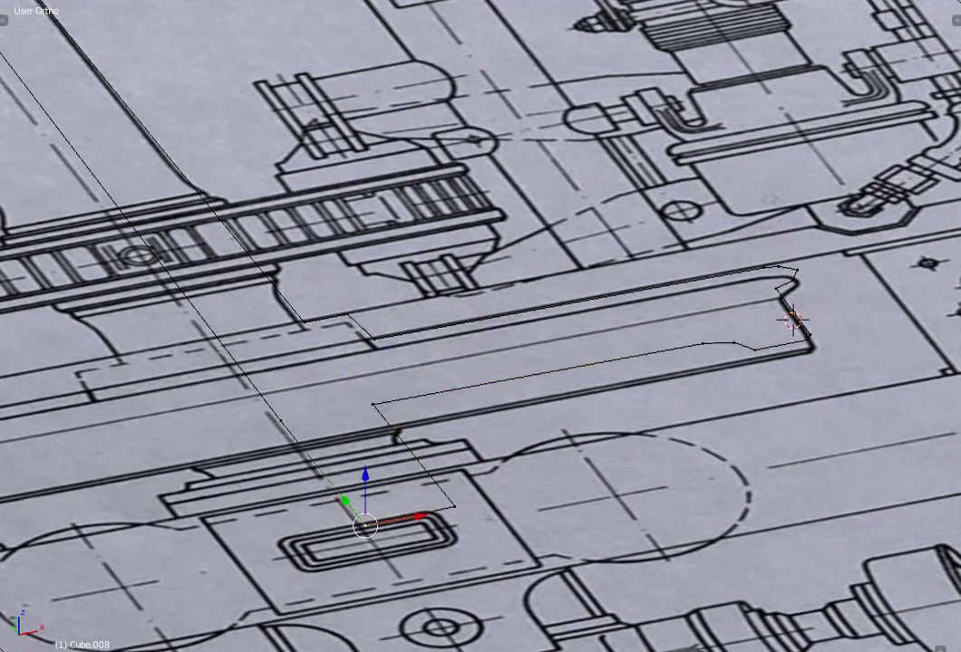
right_click(538, 373)
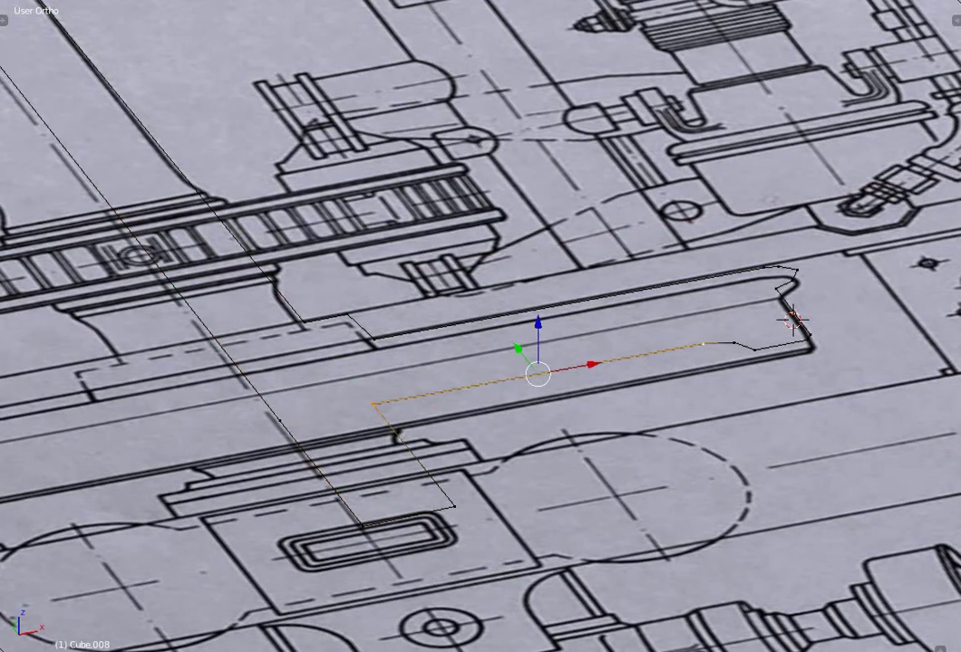
shift+right_click(793, 312)
key(ctrl+l)
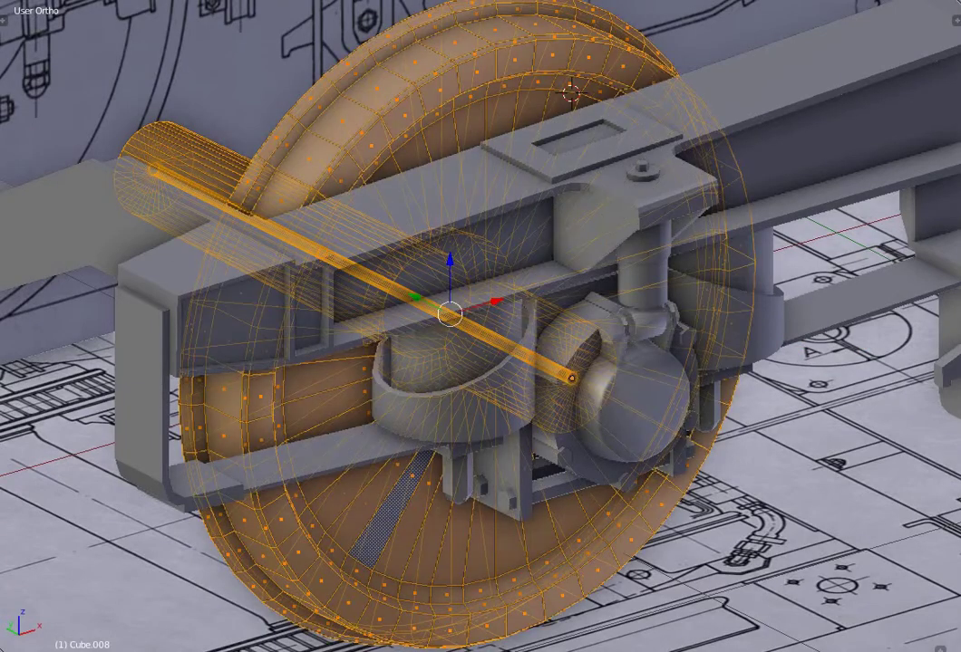
Check the axle rod's vertices, then orbit out to view the whole bogie with its wheel.
key(a)
click(569, 377)
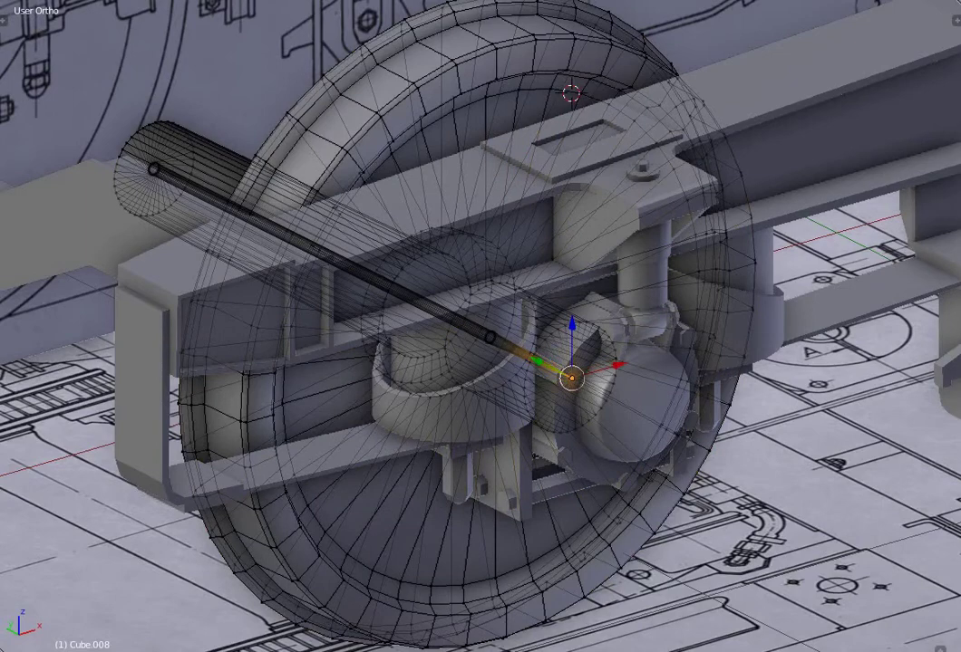
click(490, 336)
click(154, 168)
click(311, 268)
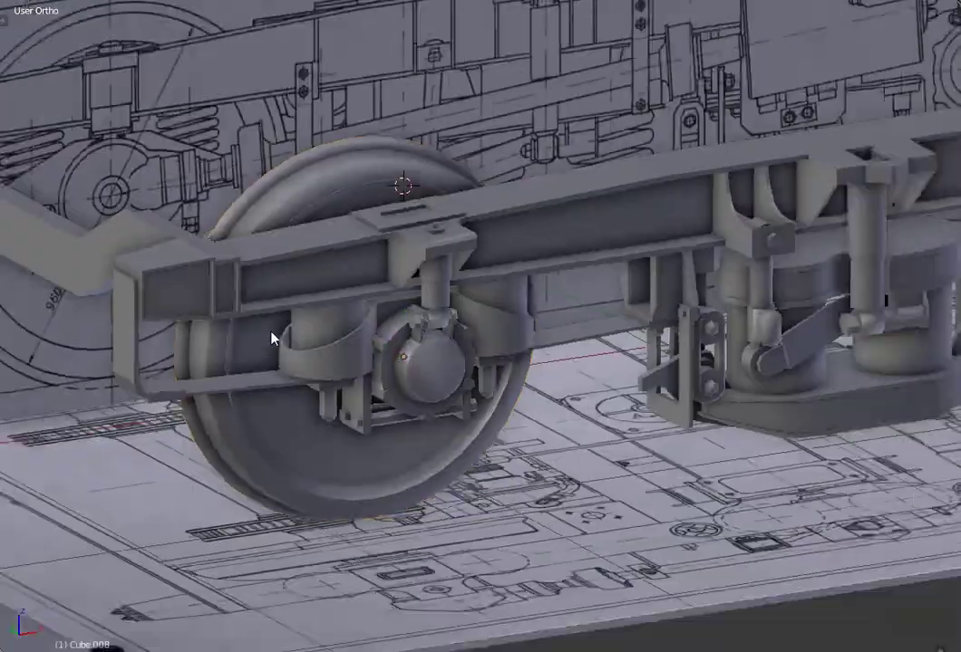
middle_drag(274, 336, 545, 399)
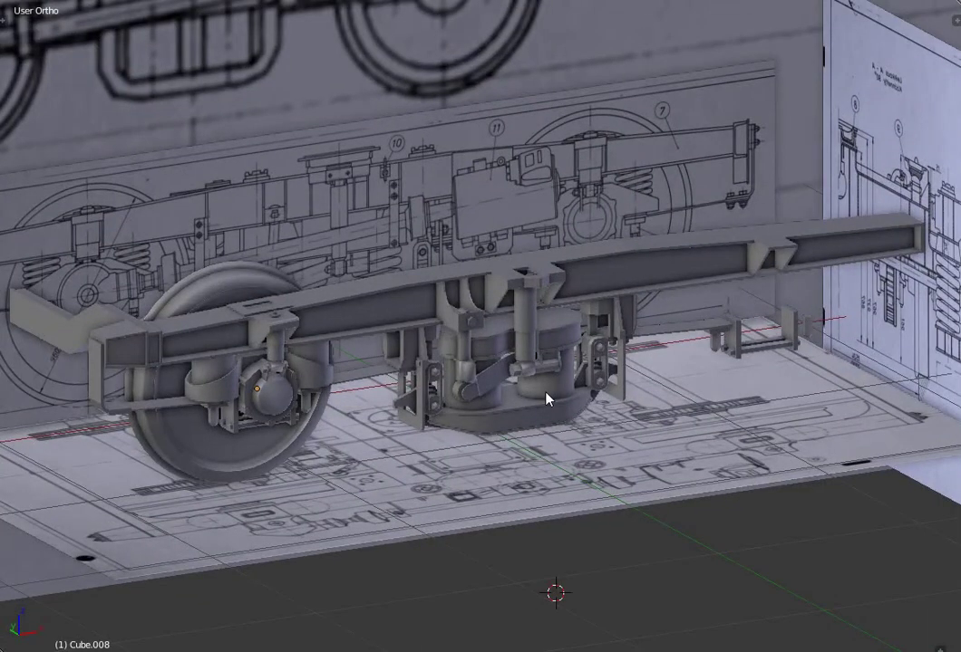